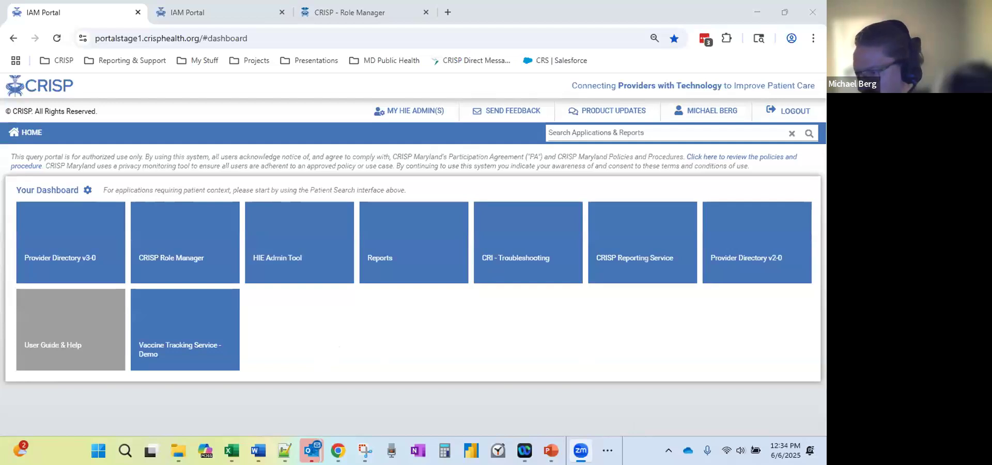
Switch to the second IAM Portal tab showing the HIE Admin Tool's User Verification Process page.
key(alt+Tab)
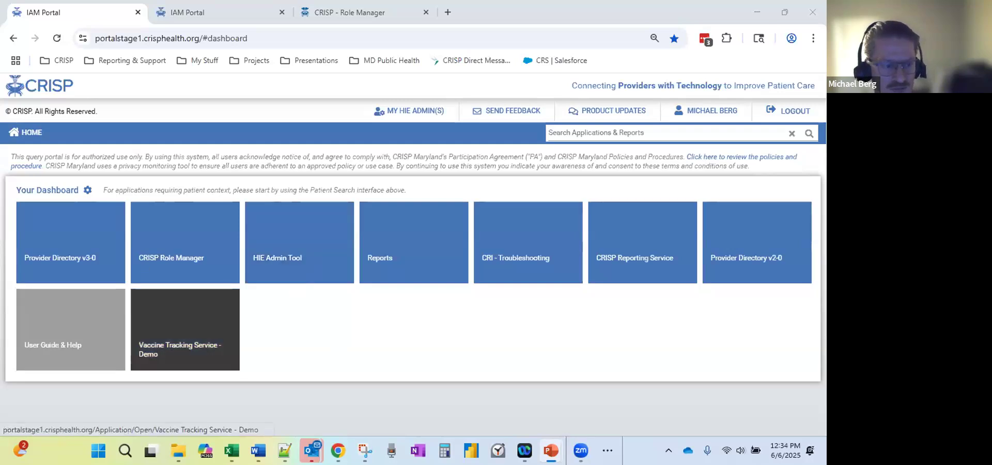
click(237, 20)
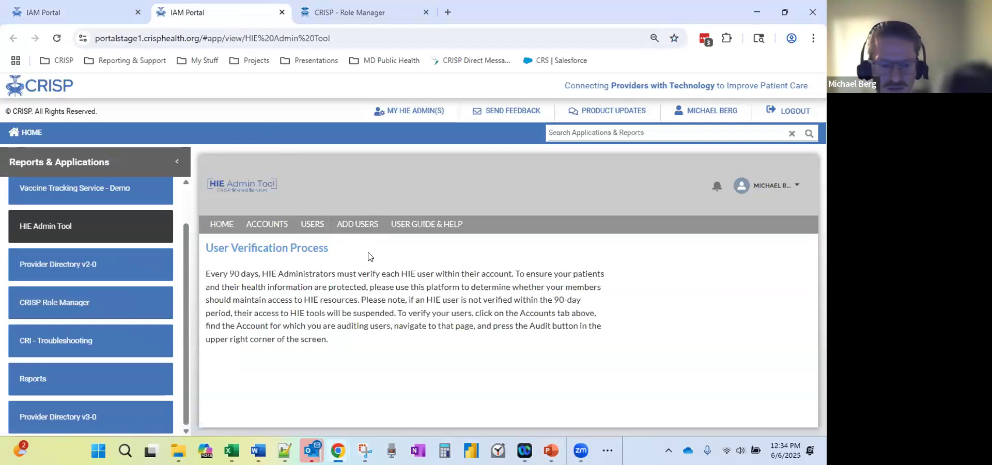
Begin a new single-user entry in ADD USERS with Title set to Dentist.
click(357, 225)
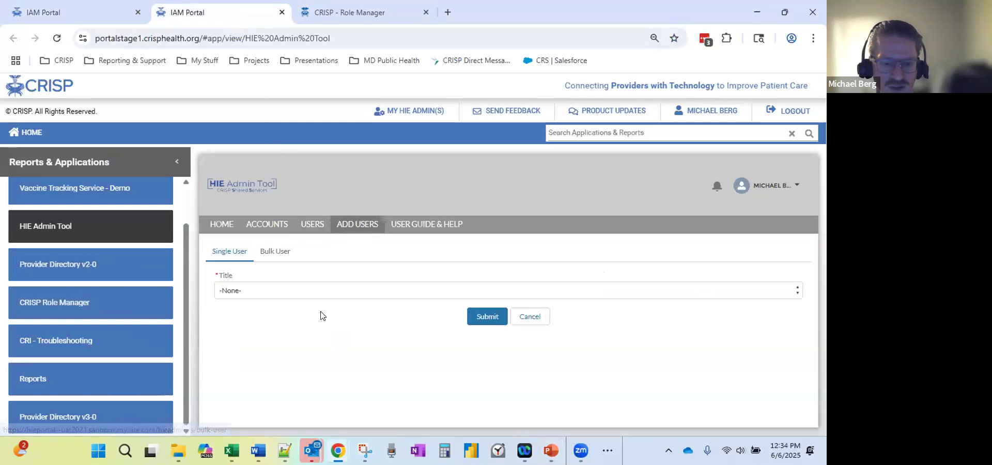
click(275, 291)
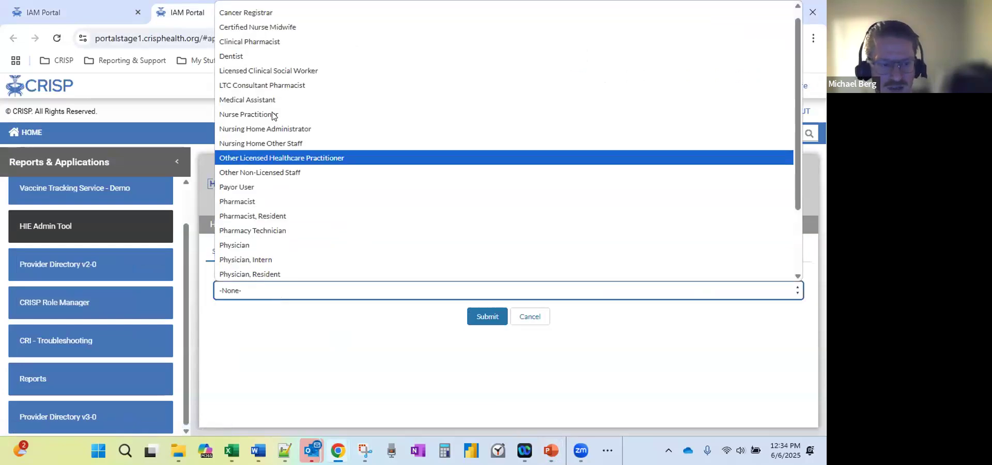
click(258, 56)
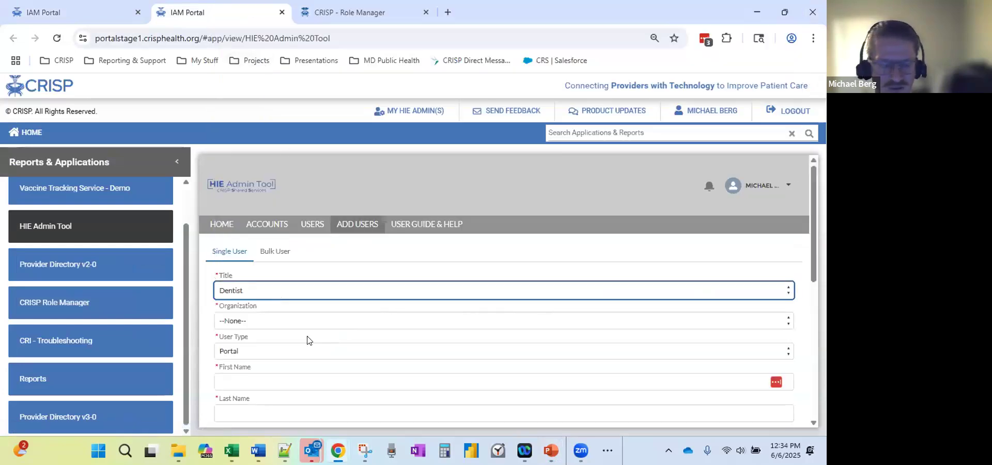
scroll(291, 345, down, 1)
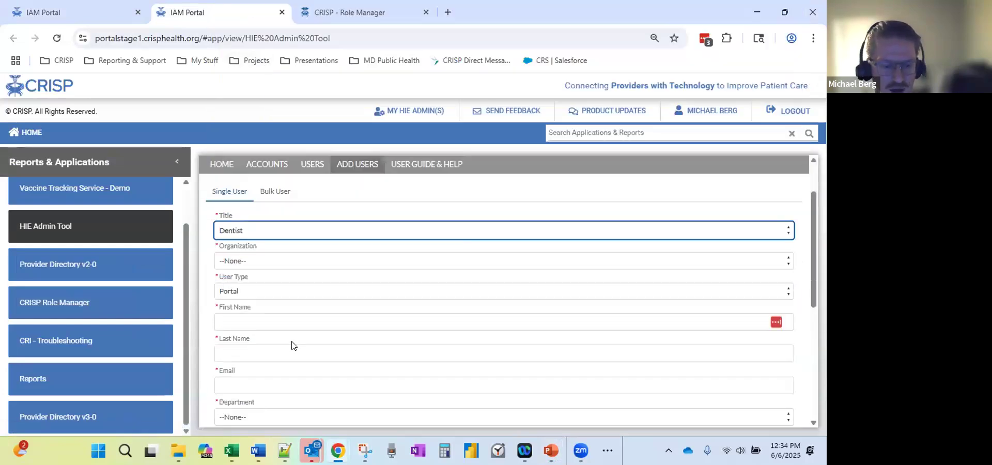
scroll(292, 345, up, 1)
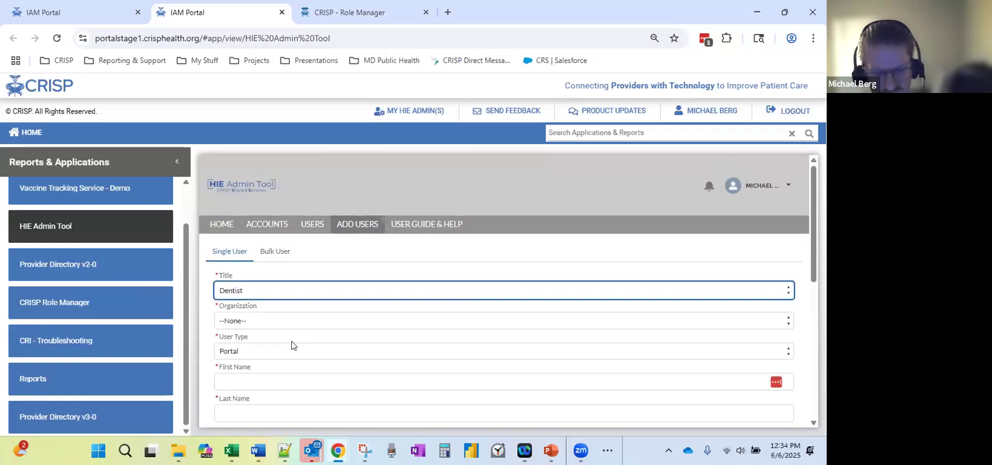
Open an existing contact's record from the USERS contact list.
click(313, 226)
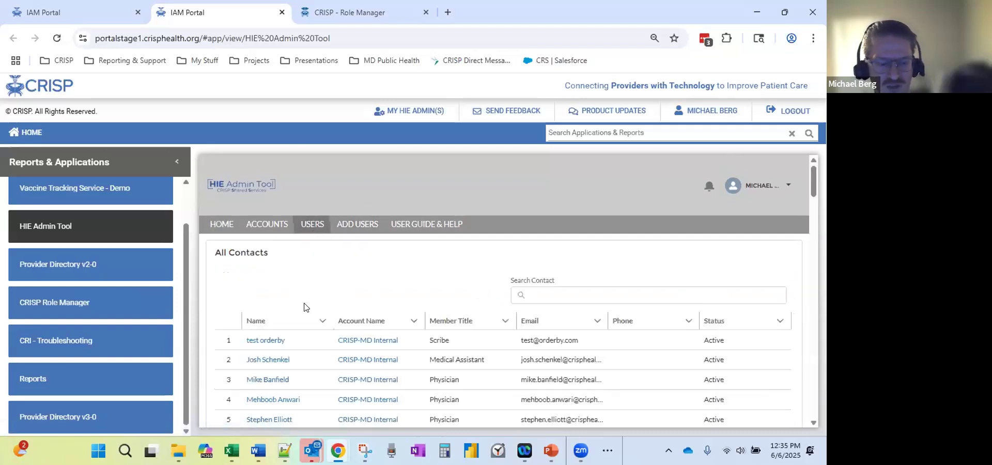
scroll(305, 310, down, 1)
click(257, 379)
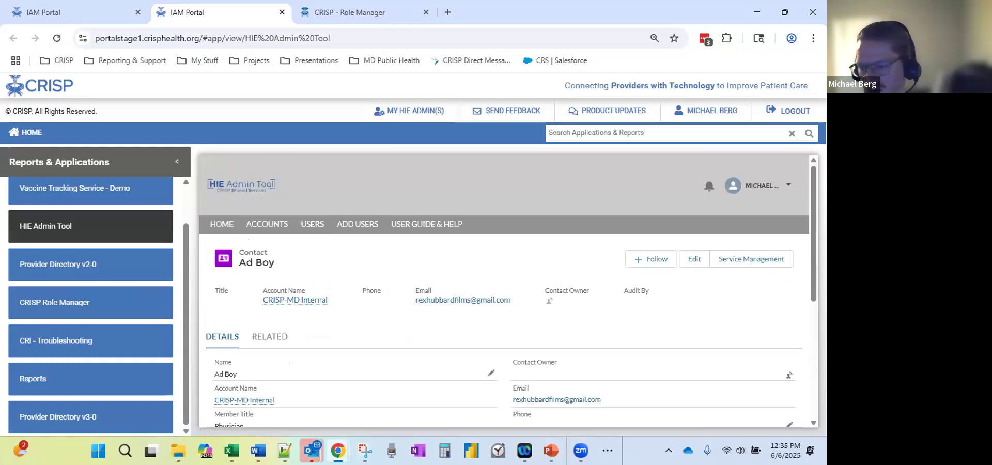
Browse the assignable services, pick Reports, then close Service Management without assigning anything.
click(735, 263)
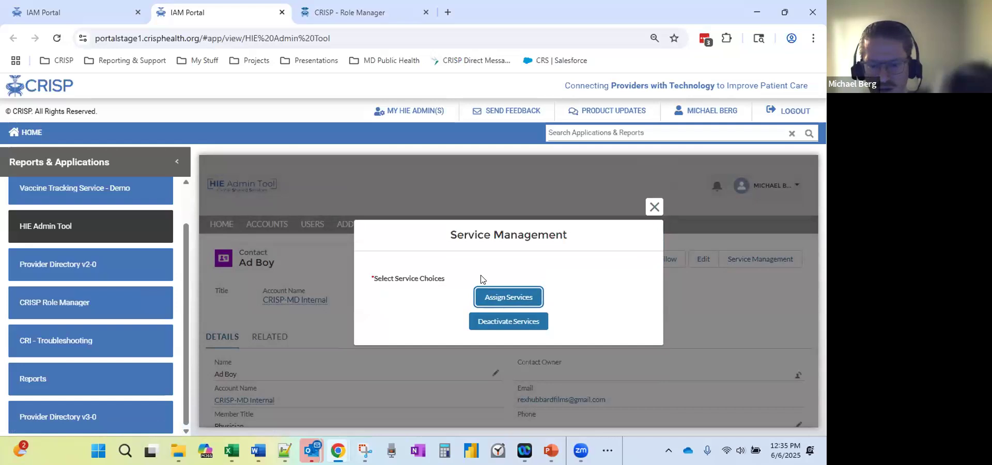
click(504, 299)
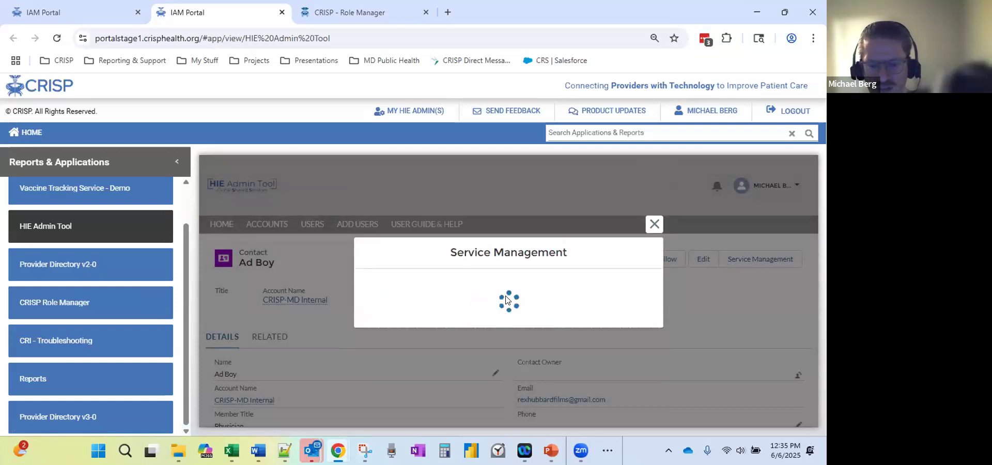
scroll(506, 298, down, 8)
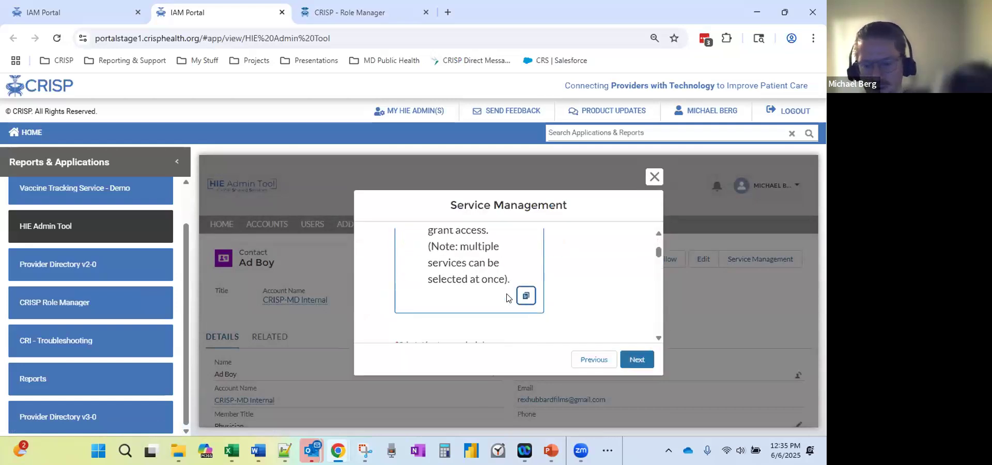
scroll(501, 299, down, 8)
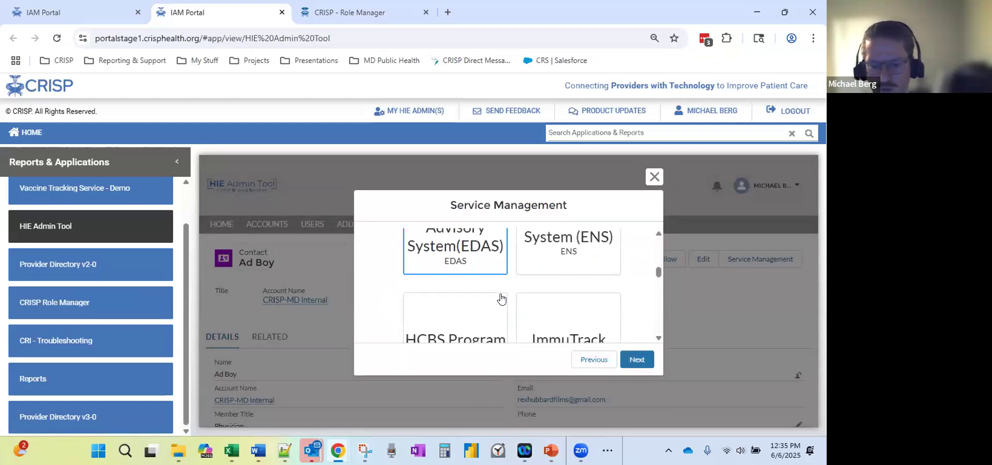
scroll(500, 298, down, 2)
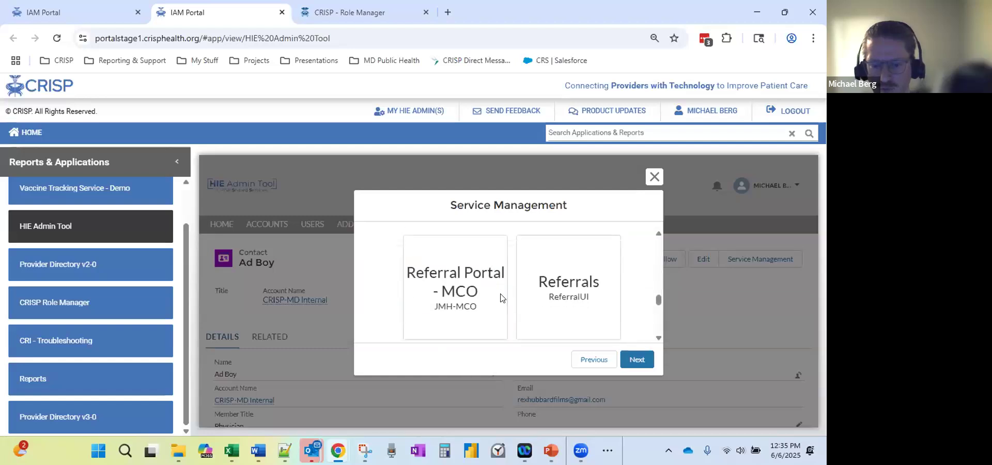
scroll(500, 297, down, 2)
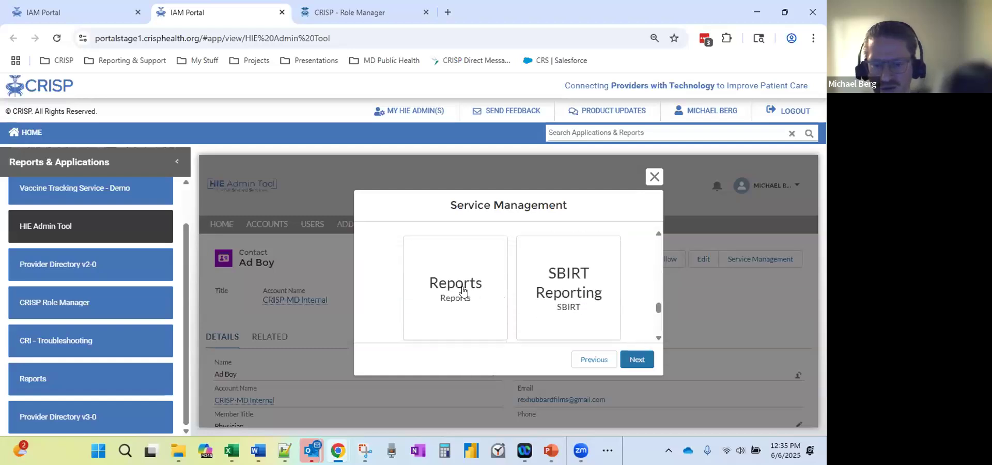
click(462, 290)
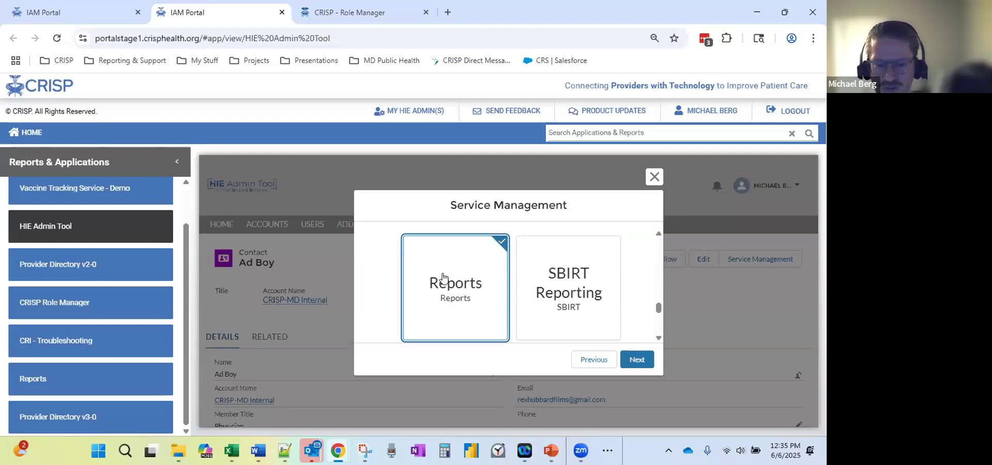
click(653, 177)
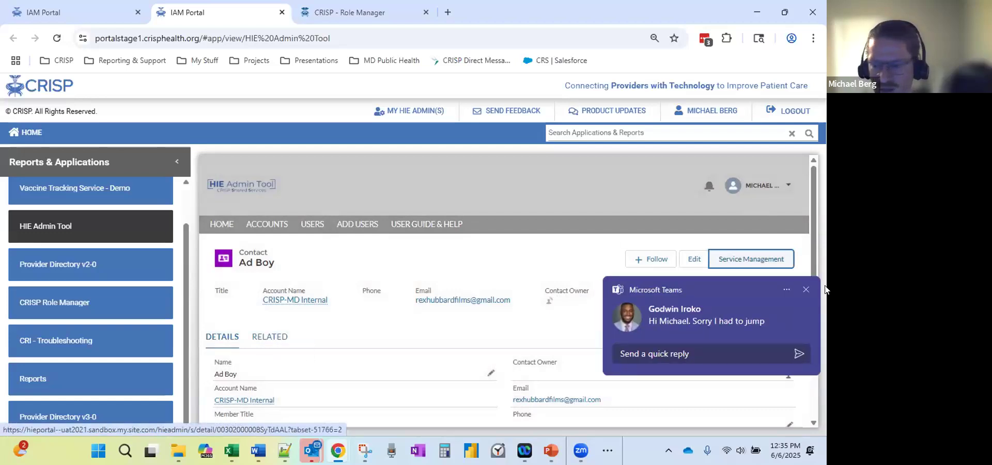
Dismiss the Teams chat popup and open the first contact, test orderby, from USERS.
click(807, 290)
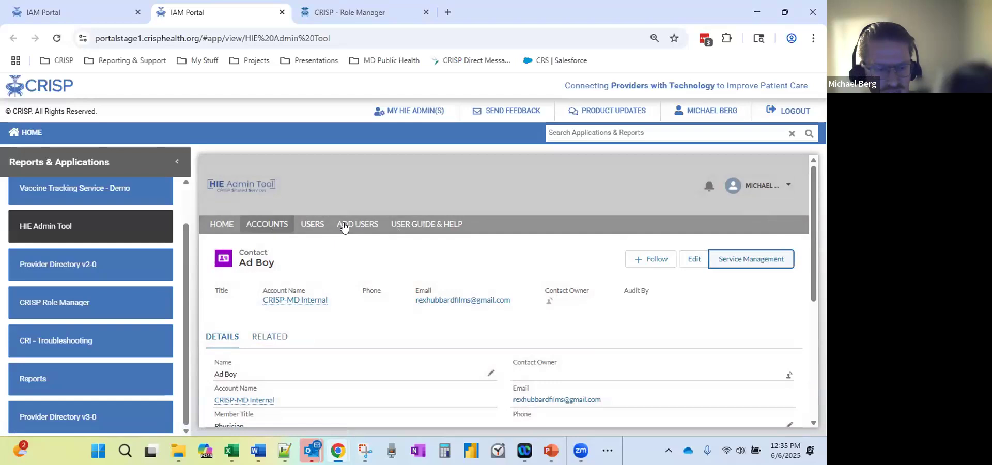
click(304, 226)
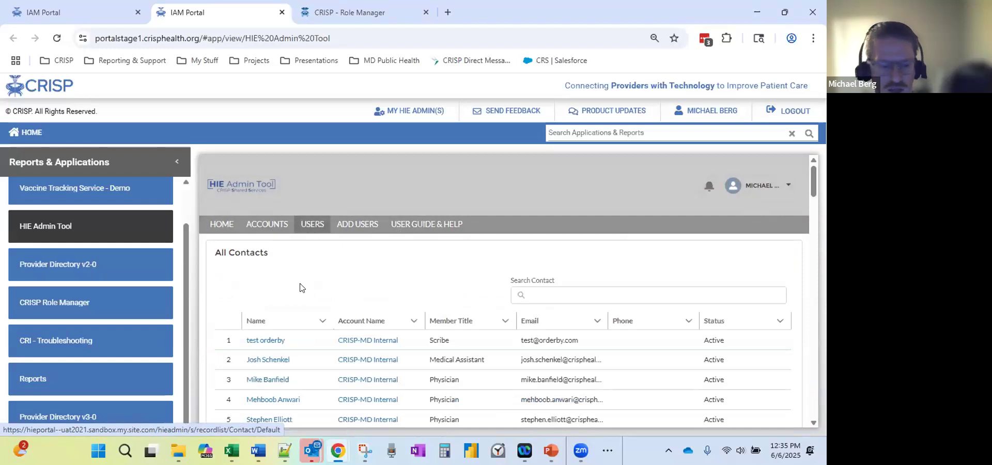
scroll(279, 305, down, 1)
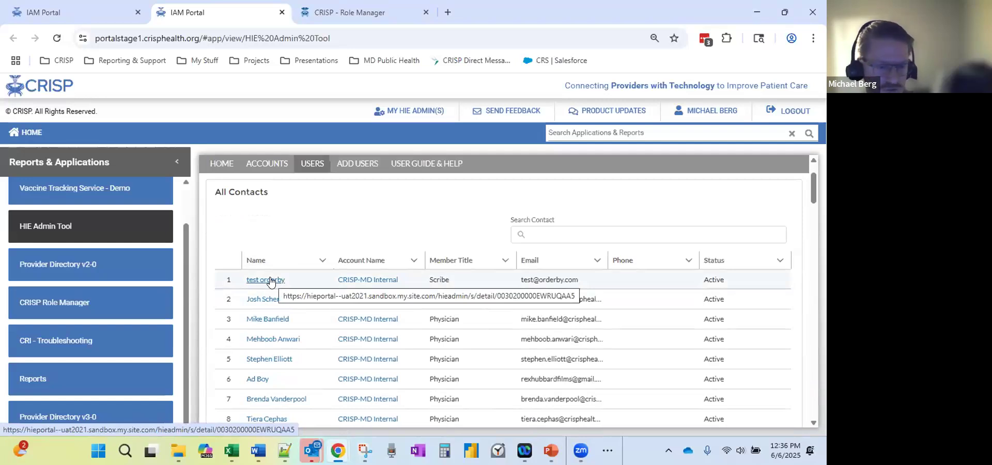
click(270, 280)
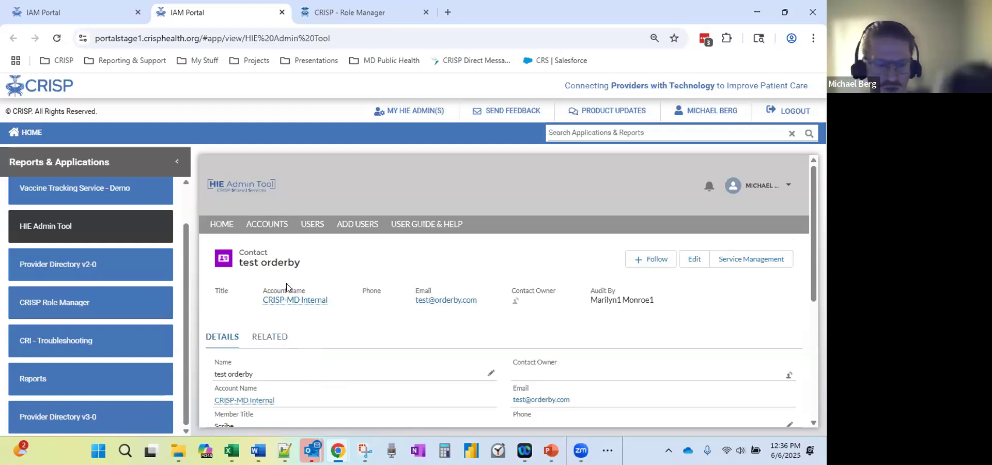
Show the contact's five related assets, including Reports and the deactivated HIE Portal asset.
click(276, 338)
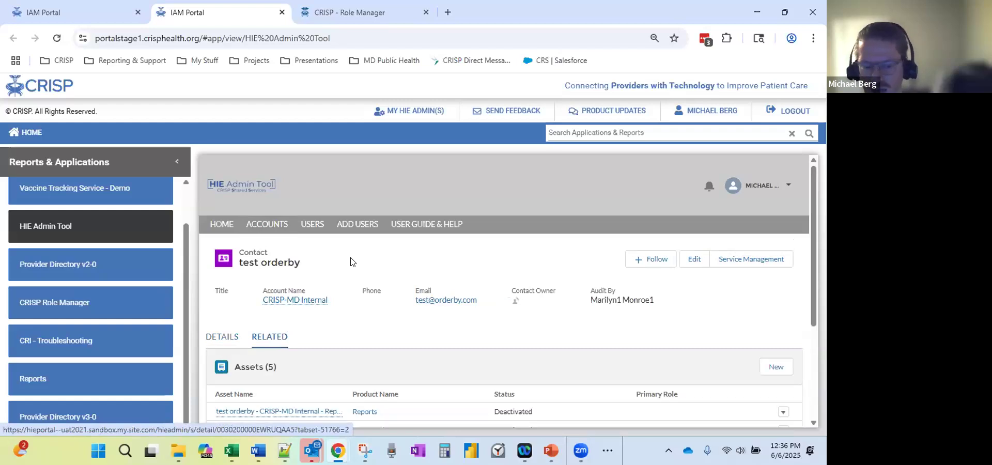
scroll(349, 259, down, 2)
scroll(351, 261, down, 3)
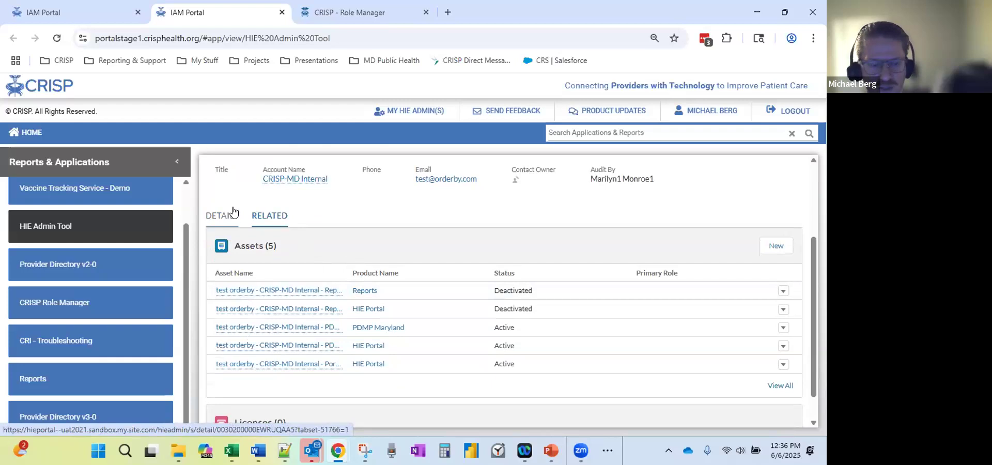
scroll(317, 209, up, 3)
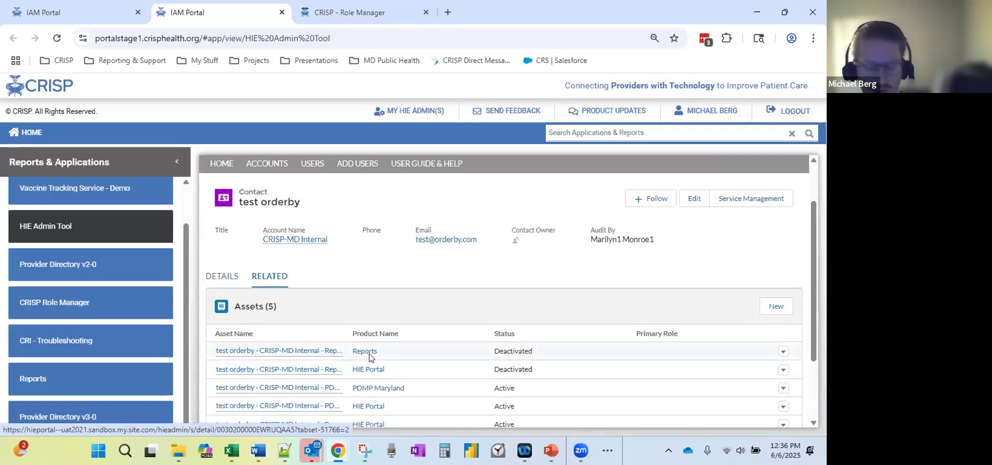
scroll(370, 357, down, 1)
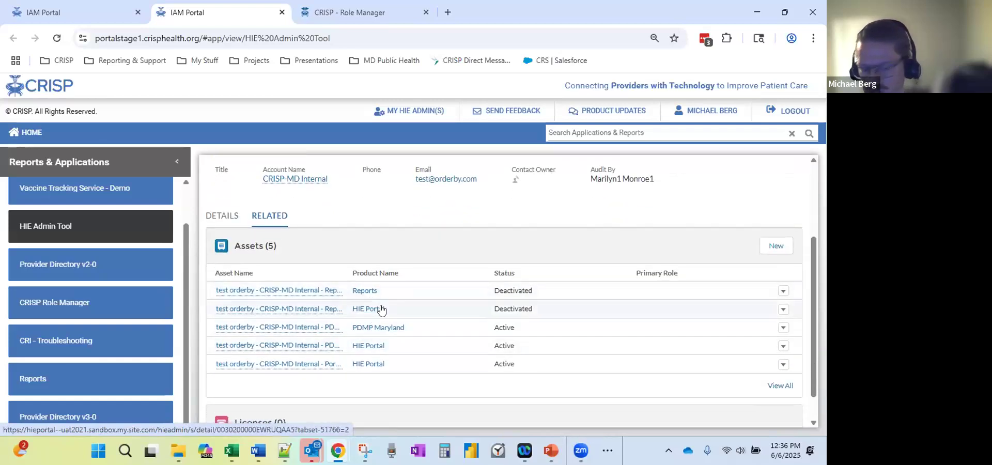
scroll(377, 330, up, 1)
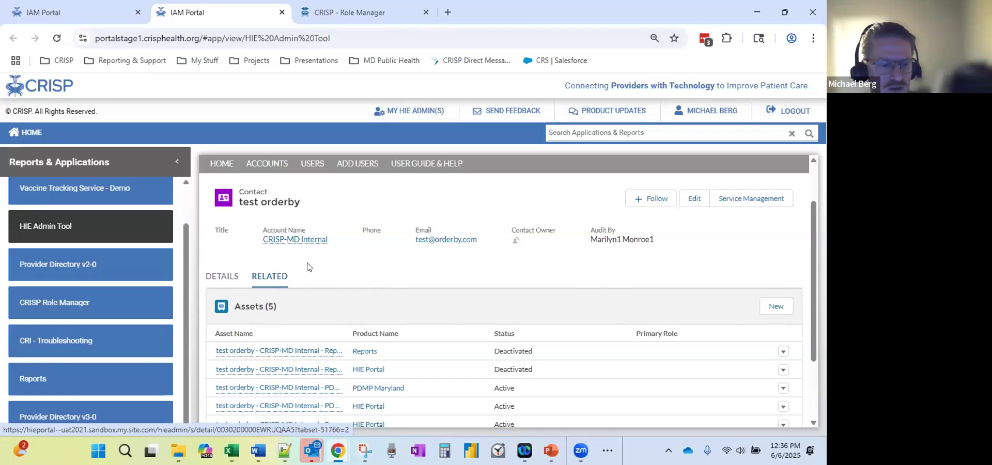
Go back to the first IAM Portal tab with the application tile dashboard.
click(71, 7)
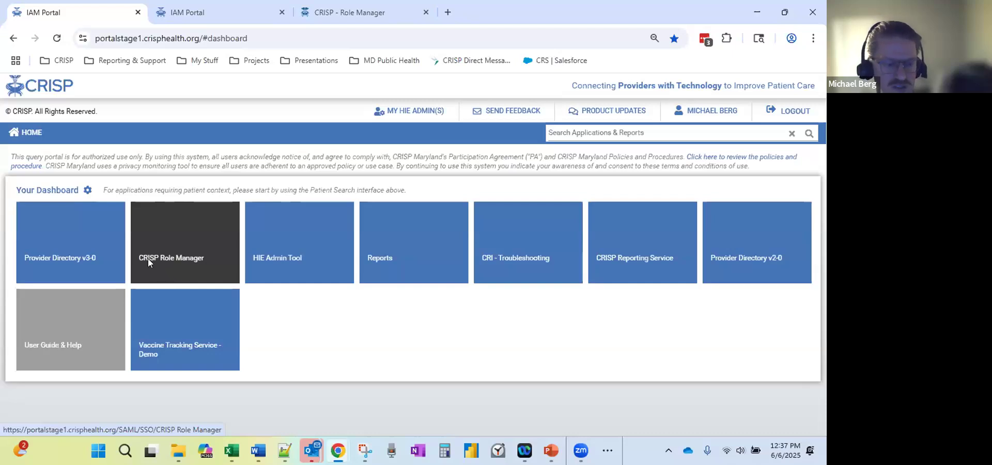
Launch CRISP Role Manager, reload the users page, and zoom it to 80%.
click(179, 239)
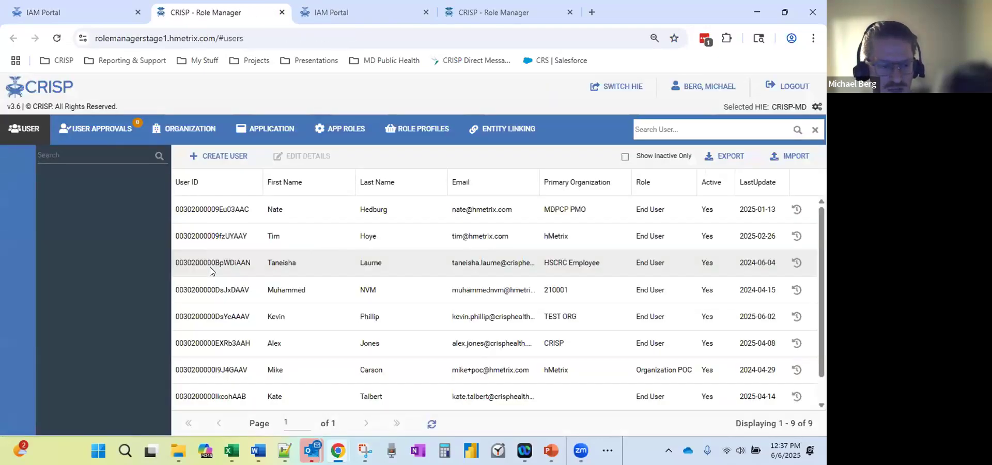
key(ctrl+minus)
key(ctrl+minus)
key(ctrl+plus)
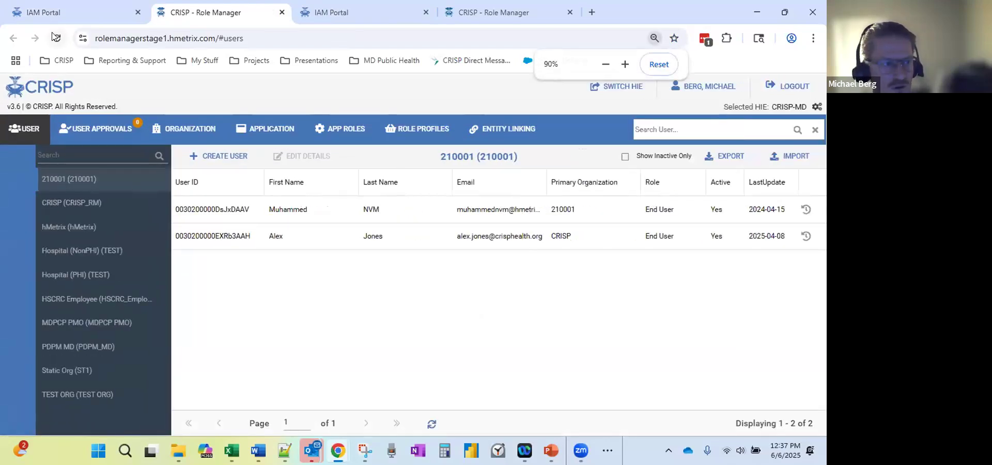
click(55, 36)
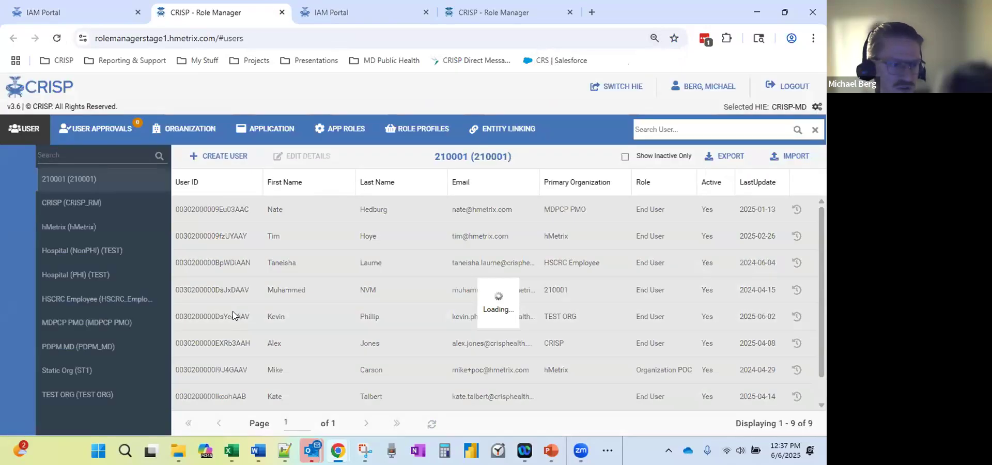
key(ctrl+minus)
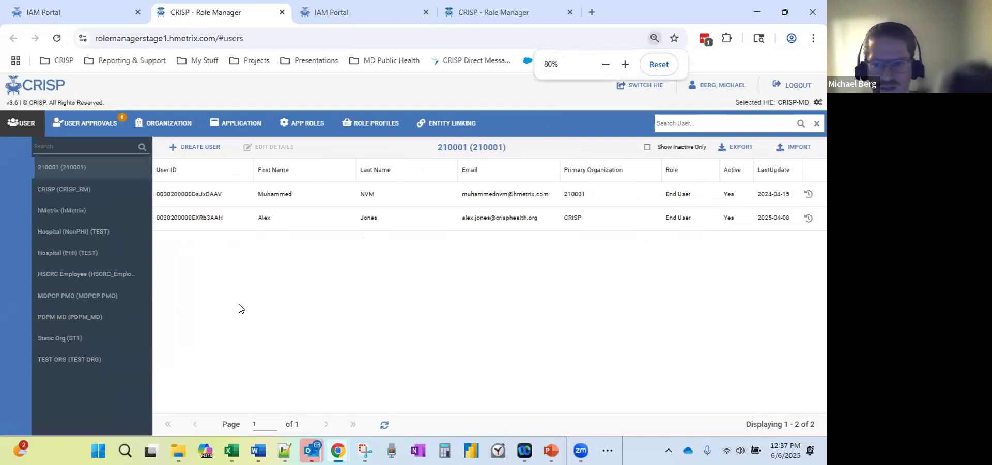
key(ctrl+plus)
key(ctrl+plus)
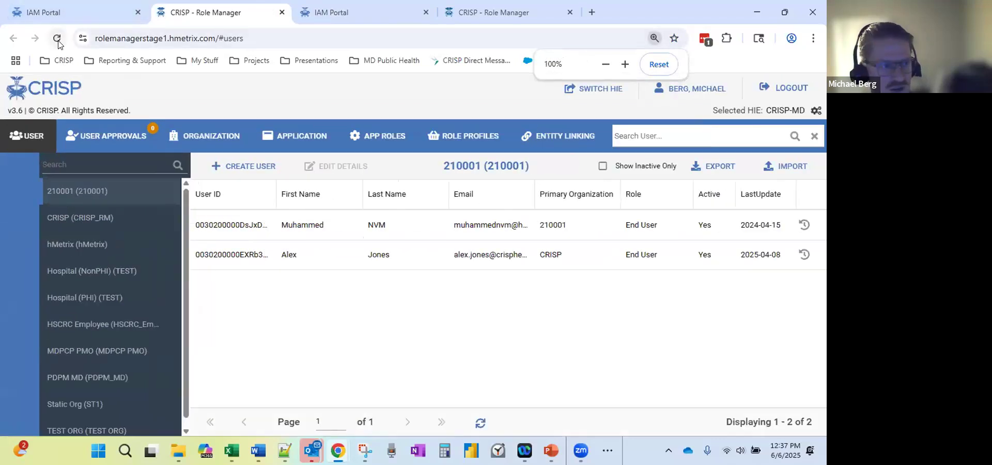
click(57, 40)
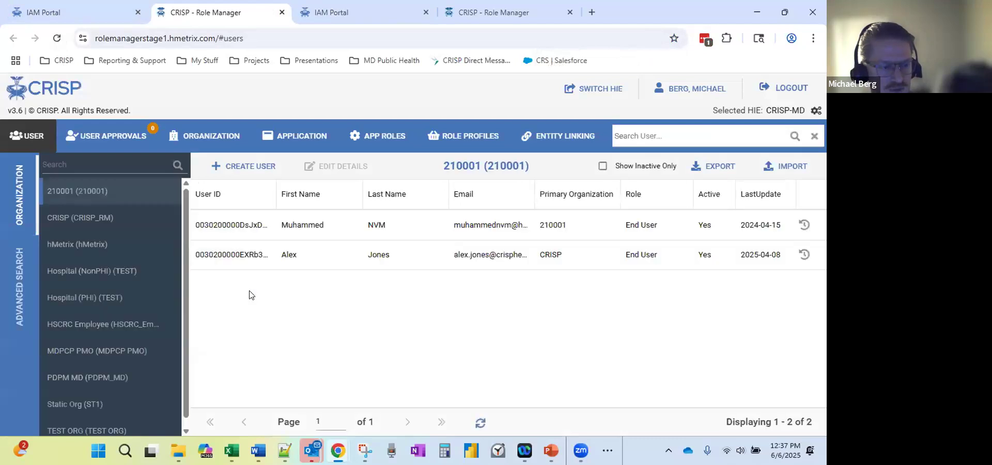
key(ctrl+minus)
key(ctrl+minus)
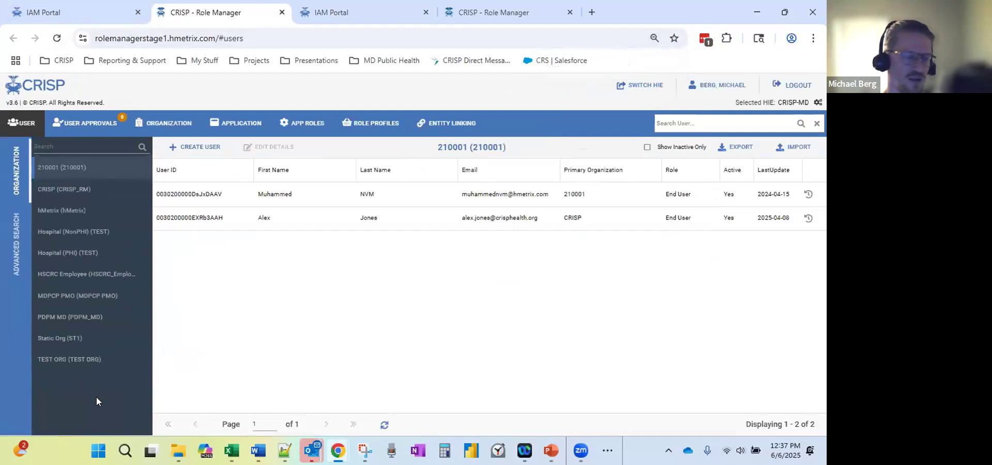
List TEST ORG users, confirm Show Inactive Only finds none, then bring up Advanced Search.
click(77, 361)
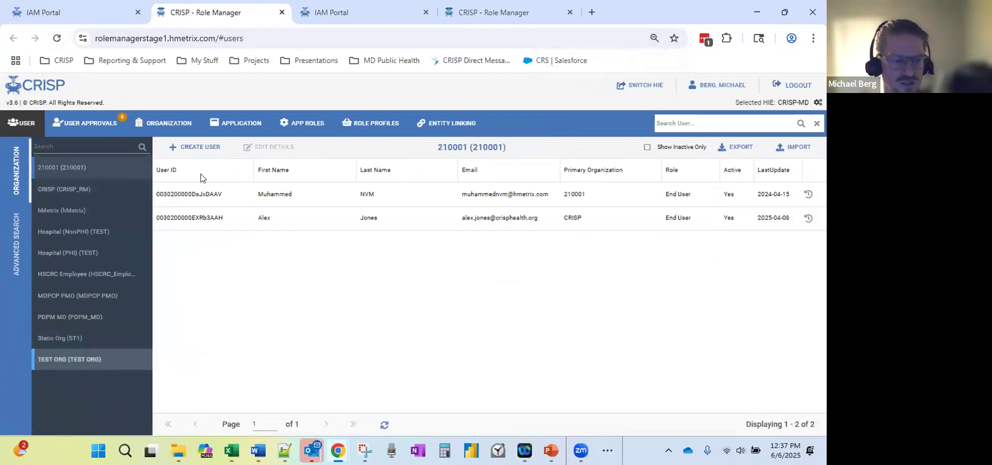
click(91, 360)
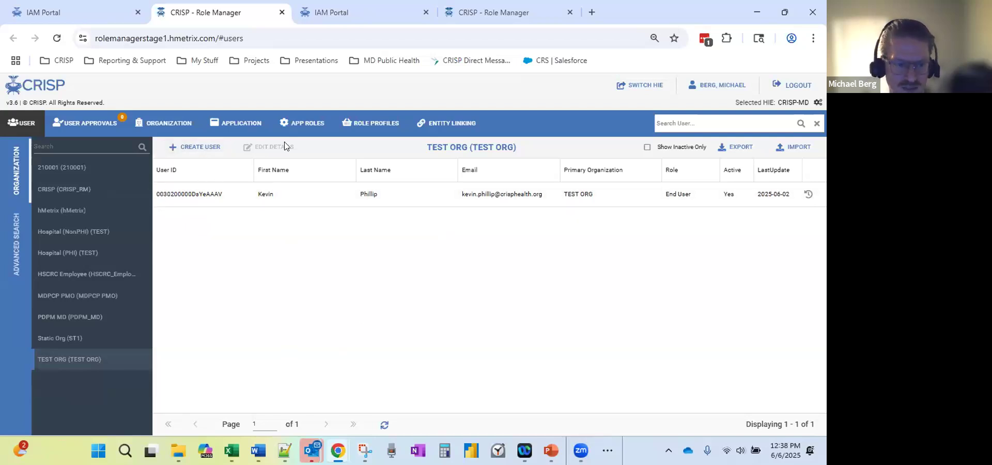
click(646, 147)
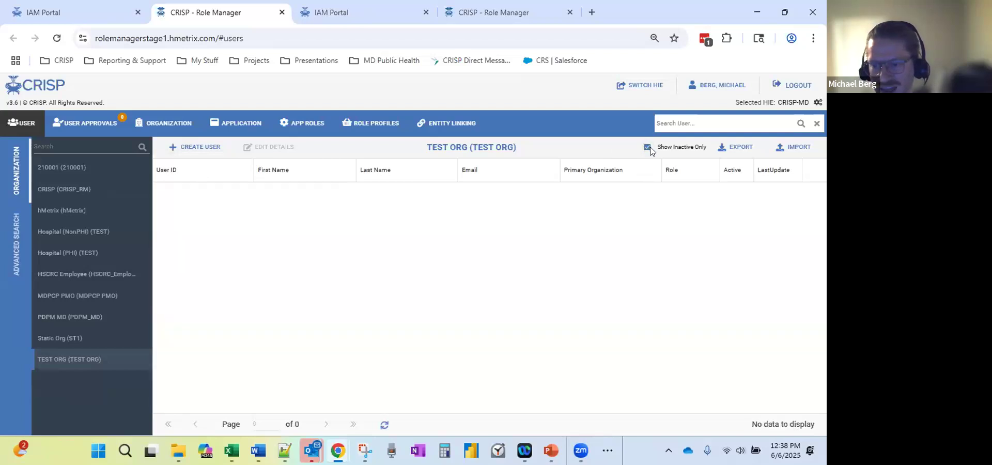
click(647, 148)
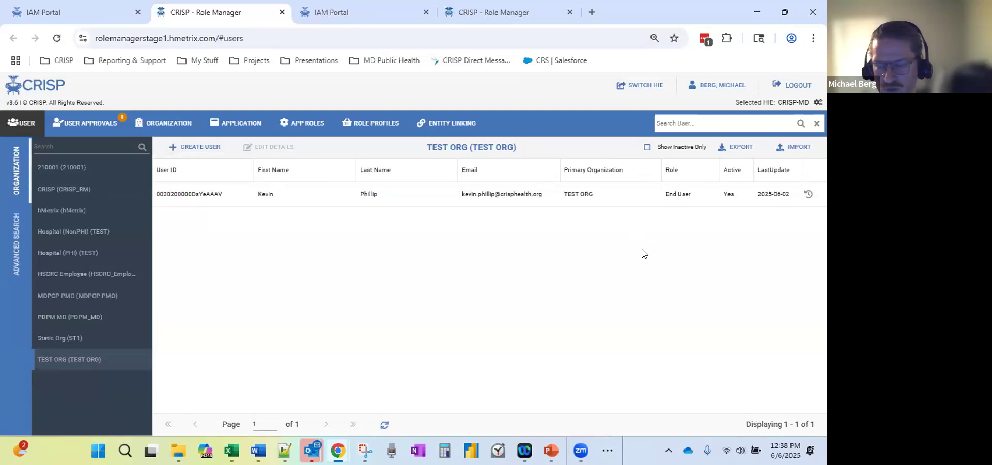
click(647, 148)
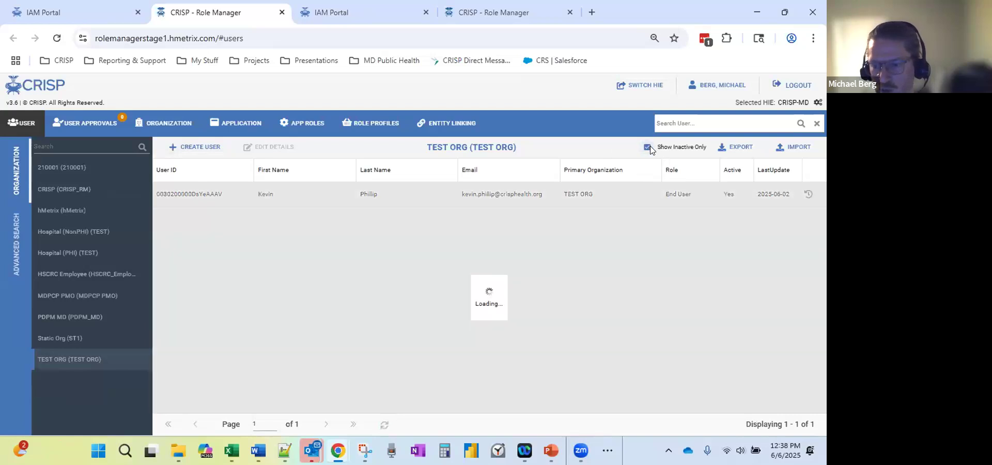
click(647, 148)
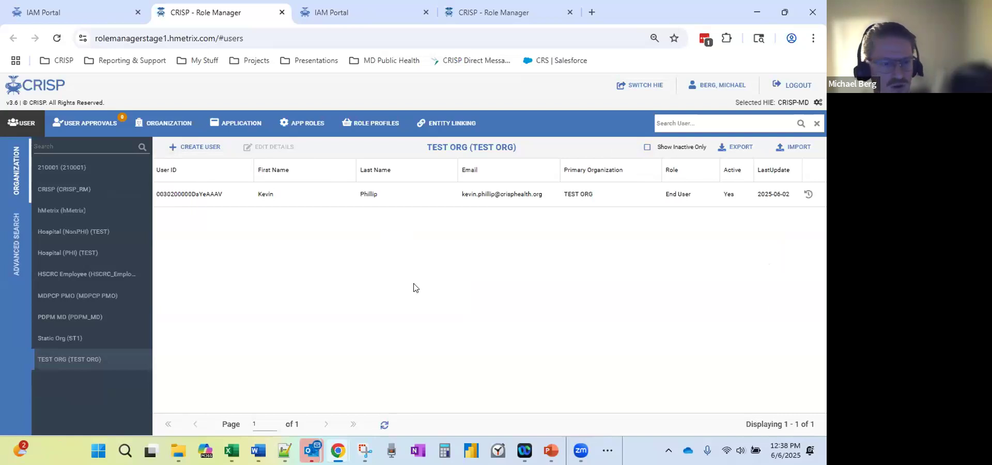
click(13, 236)
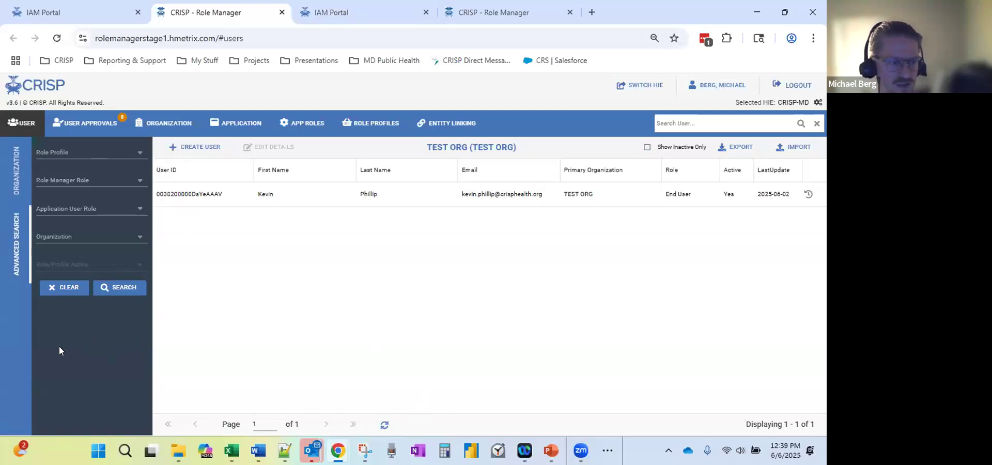
Return to the Organization tab and reselect TEST ORG to list its single active End User.
click(13, 181)
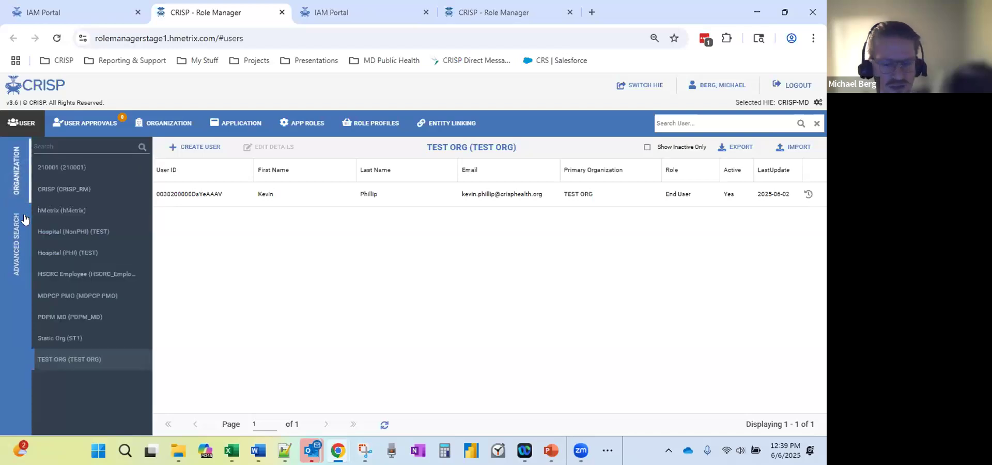
click(73, 359)
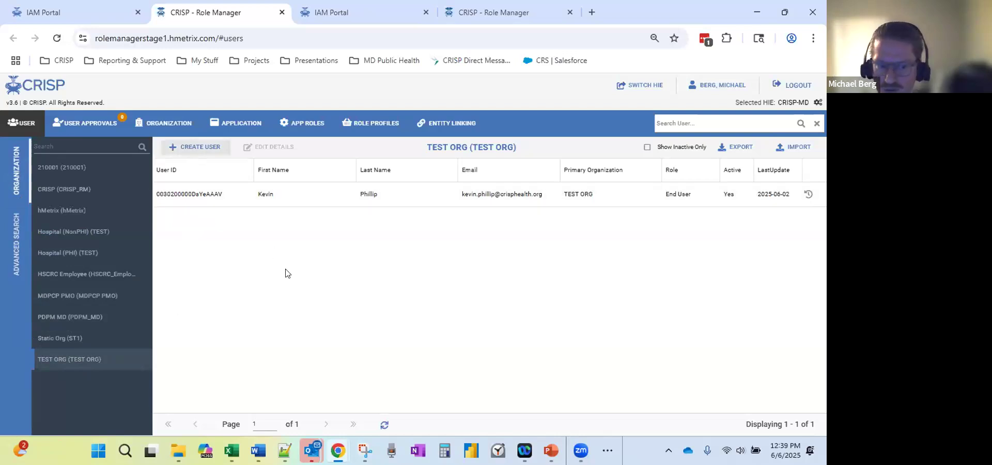
Select the TEST ORG End User in the grid and edit their details.
click(292, 192)
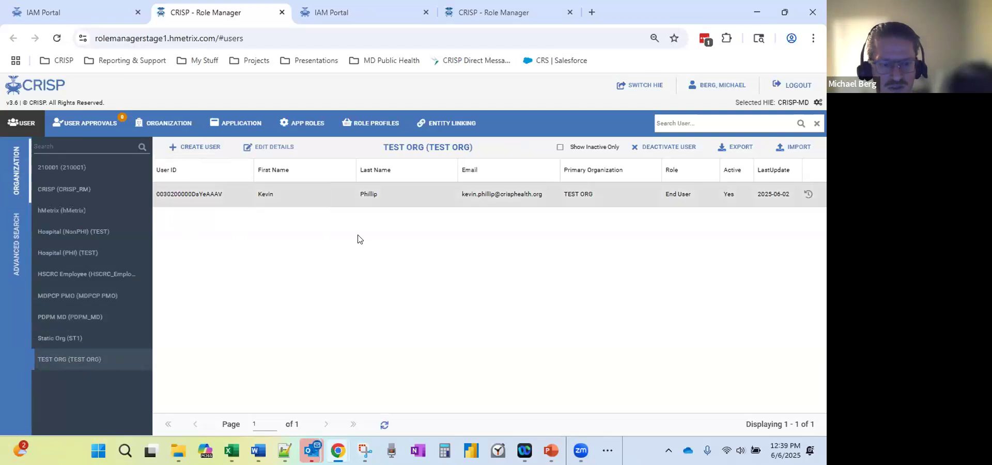
click(271, 149)
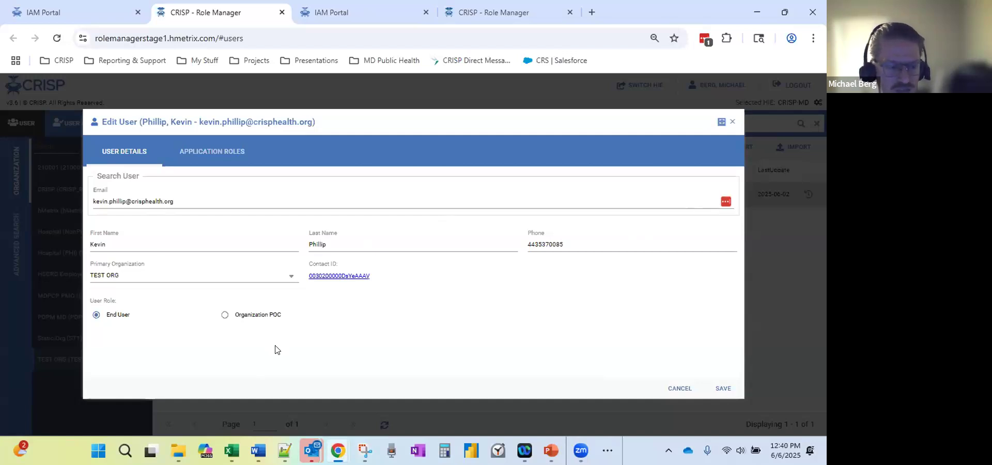
Narrow the Edit User dialog and save the user's details.
drag(81, 360, 157, 368)
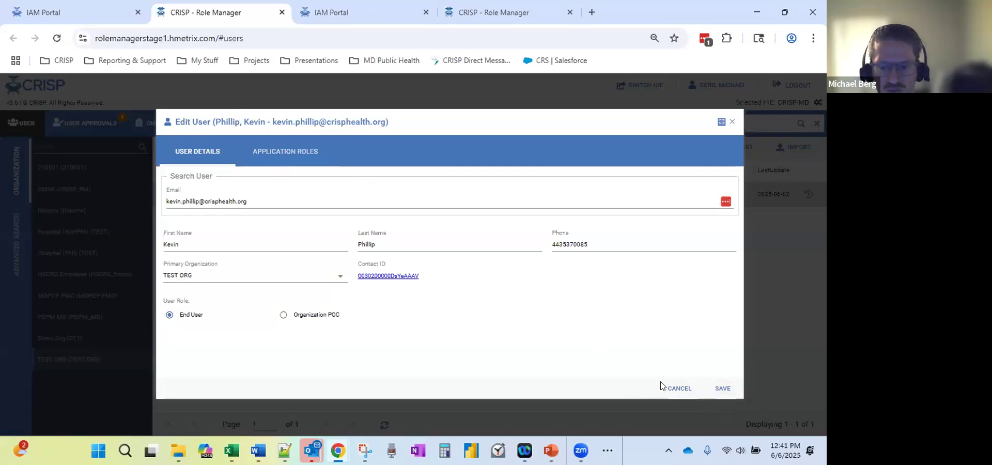
click(717, 394)
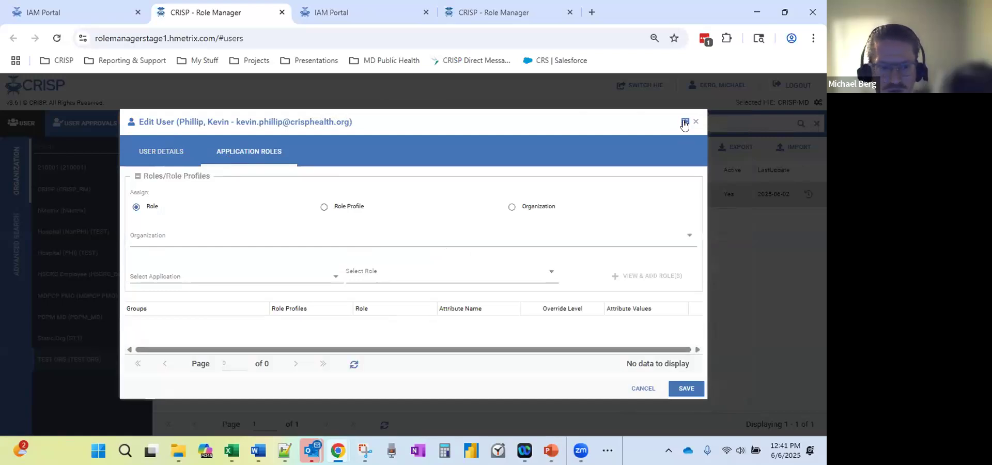
Maximize the Edit User dialog and choose to assign roles by Organization.
click(684, 123)
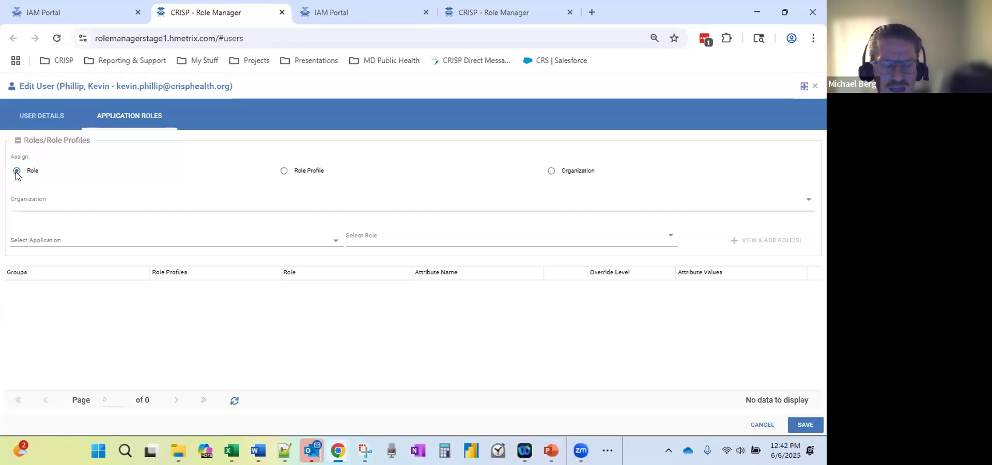
click(551, 172)
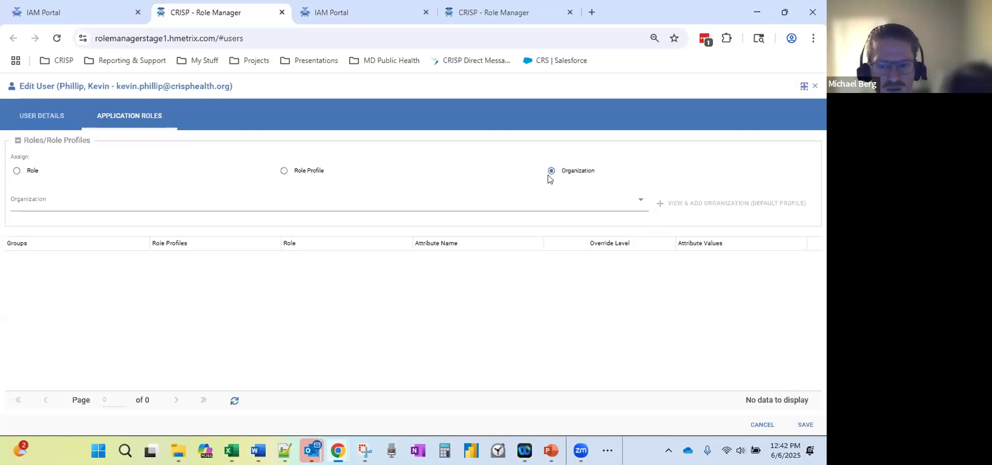
Enter TEST ORG as the organization by searching 'Test' and picking it from the suggestions.
click(214, 203)
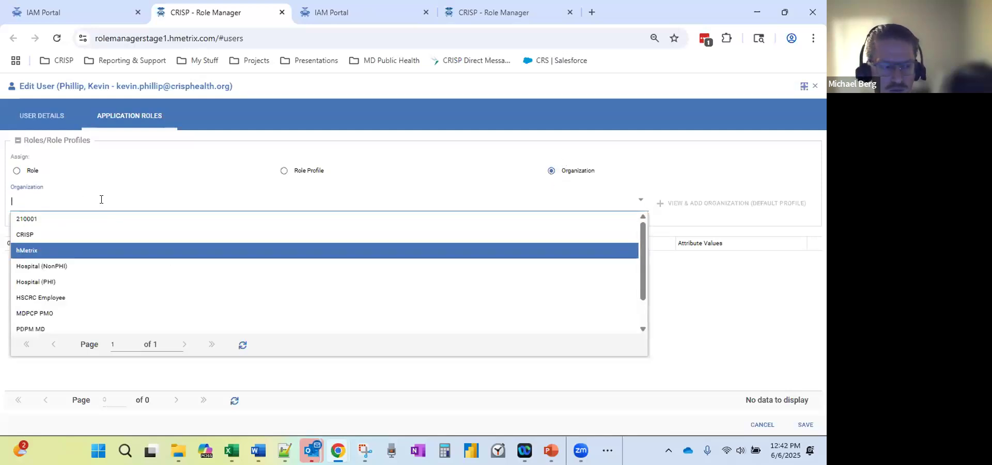
click(85, 202)
text(Test)
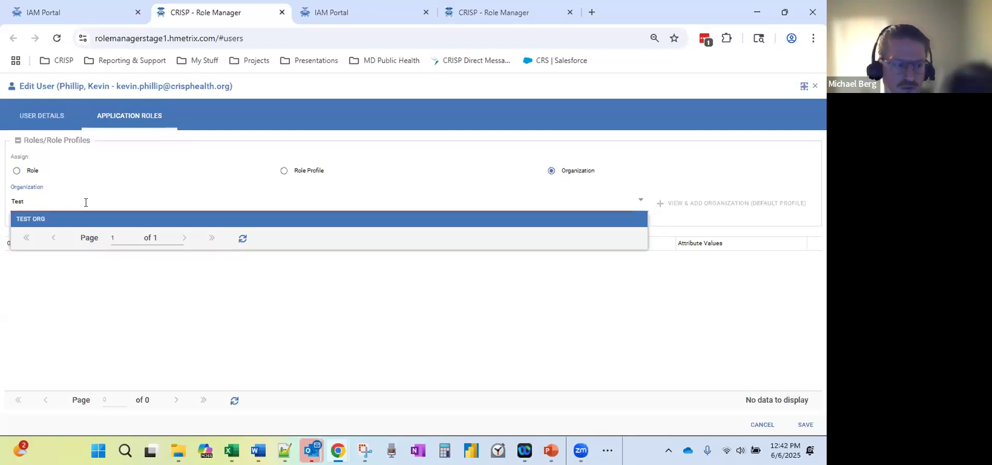
click(33, 222)
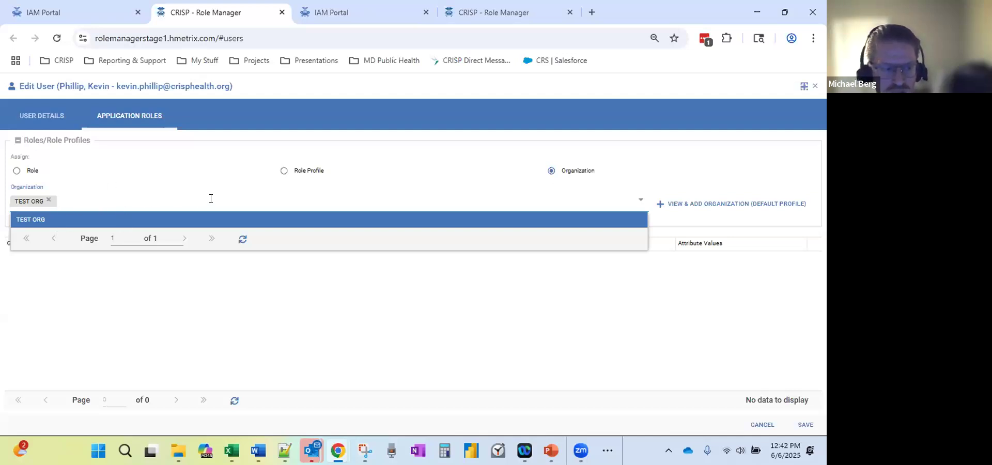
click(22, 201)
click(371, 147)
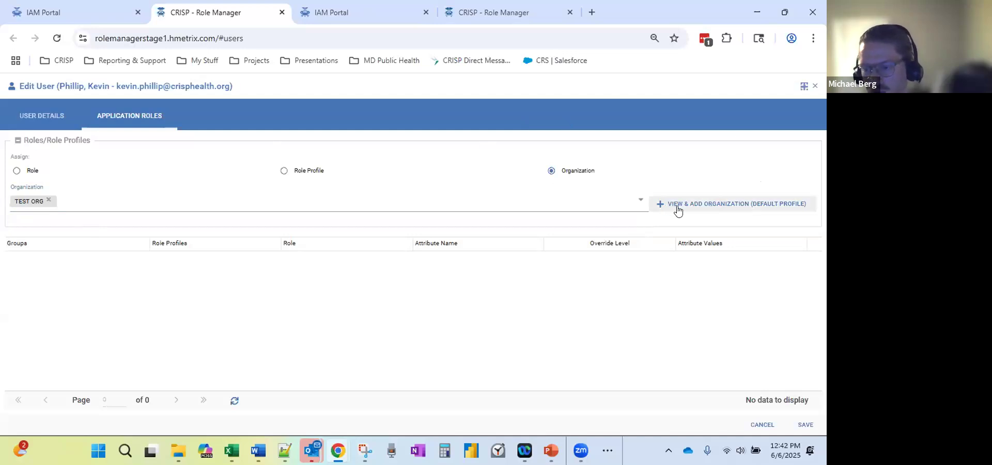
Open TEST ORG's role profiles and enlarge the Role Configuration view to show more rows.
click(732, 204)
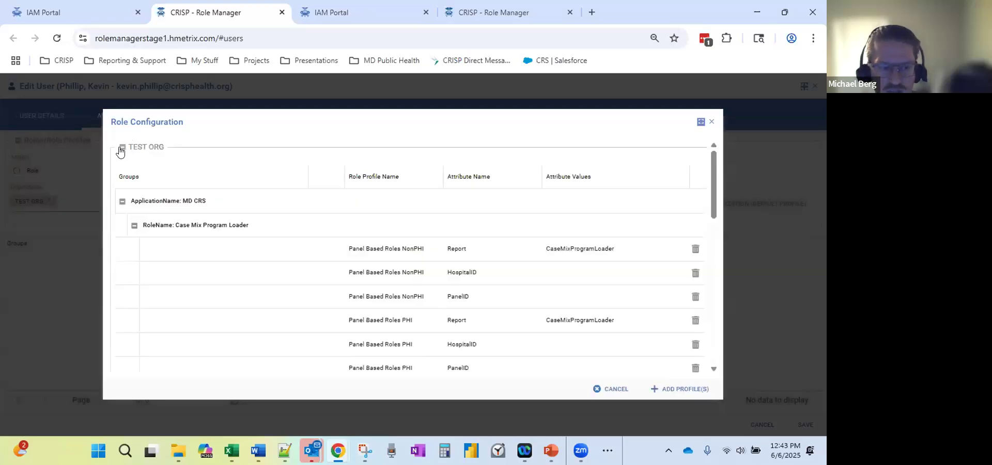
click(122, 201)
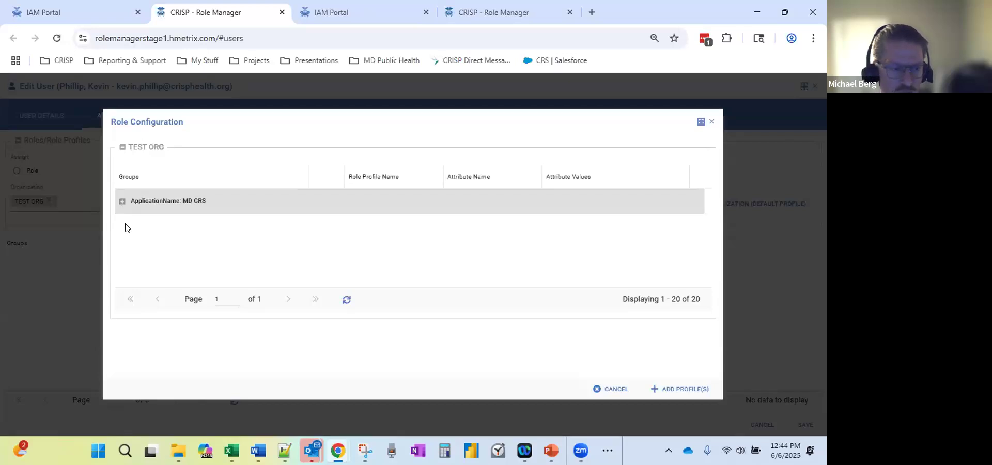
click(122, 201)
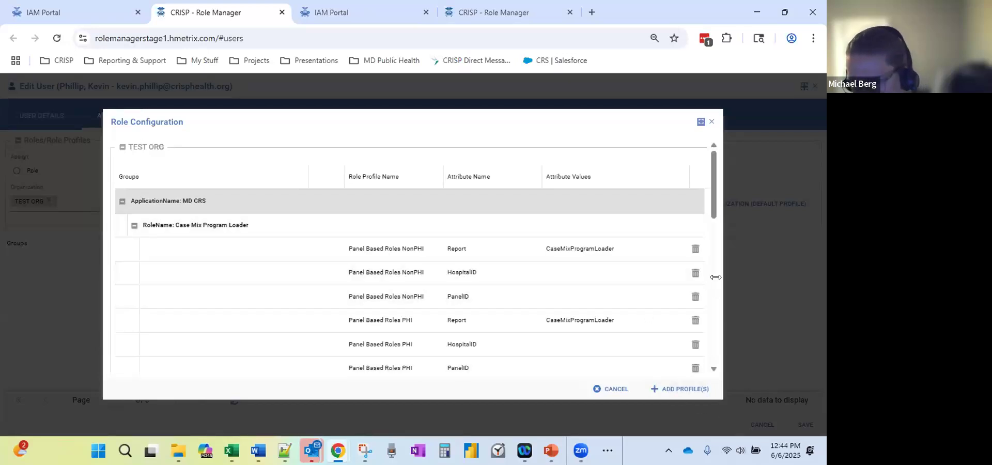
click(701, 122)
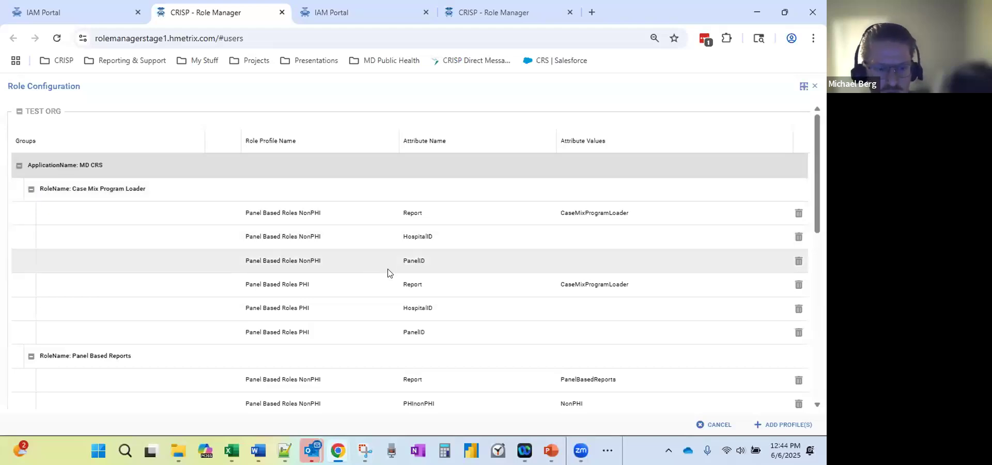
Collapse the six MD CRS role groups, from Case Mix Program Loader to Public Health.
click(31, 189)
click(31, 213)
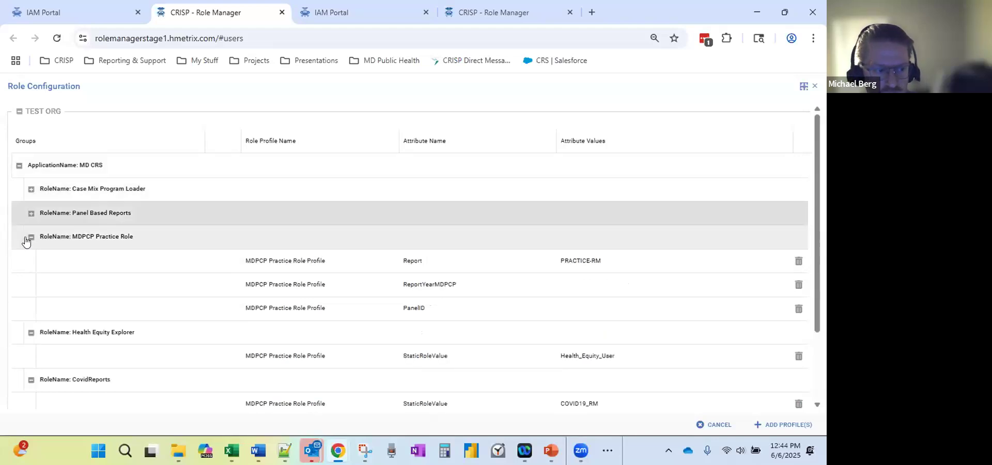
click(31, 236)
click(31, 261)
click(31, 284)
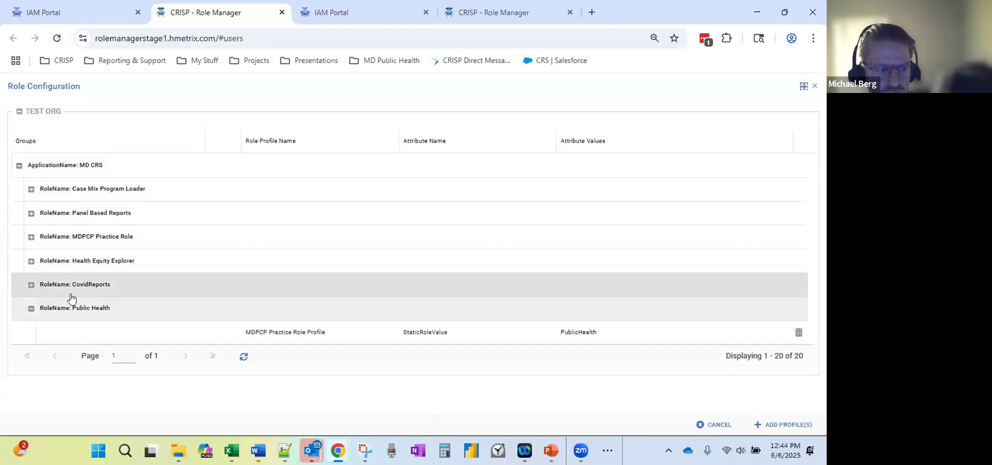
click(31, 307)
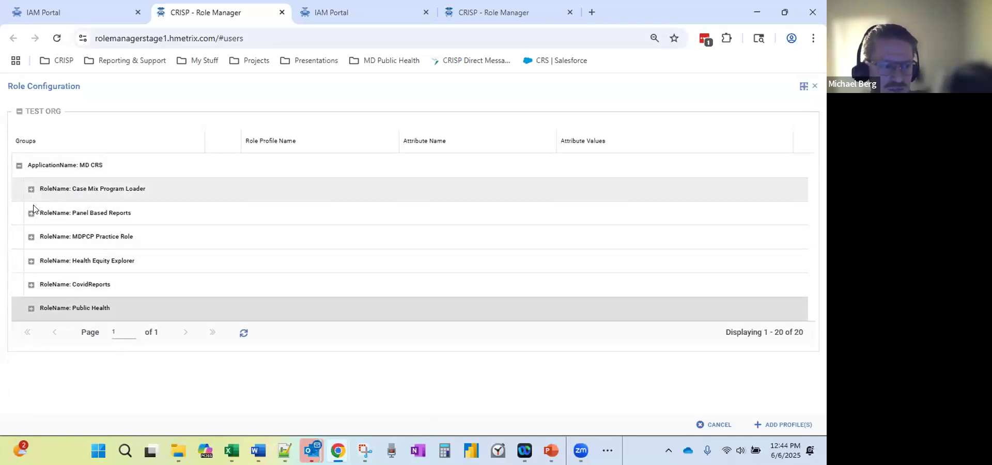
Expand Case Mix Program Loader, Panel Based Reports, MDPCP, Health Equity Explorer, CovidReports and Public Health, reviewing their profiles.
click(31, 189)
click(30, 357)
scroll(33, 358, down, 5)
click(31, 328)
scroll(32, 331, down, 2)
click(31, 311)
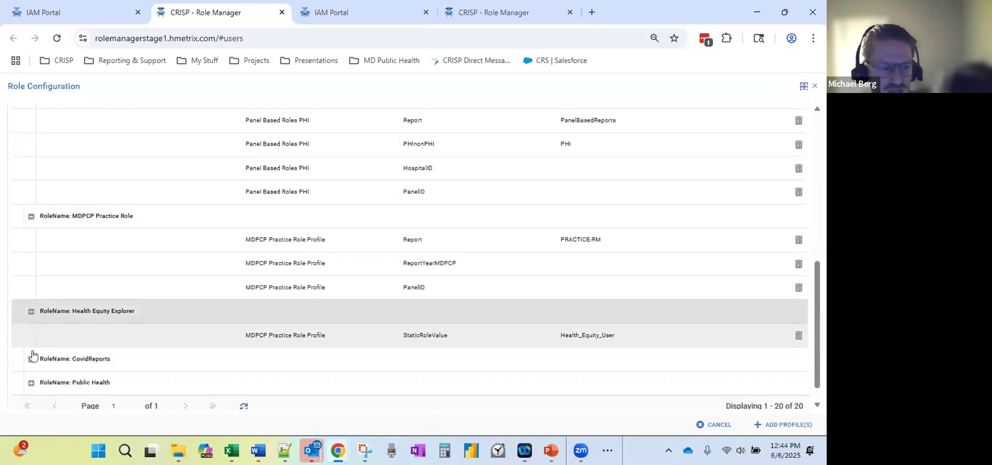
click(31, 358)
scroll(32, 375, down, 2)
click(31, 359)
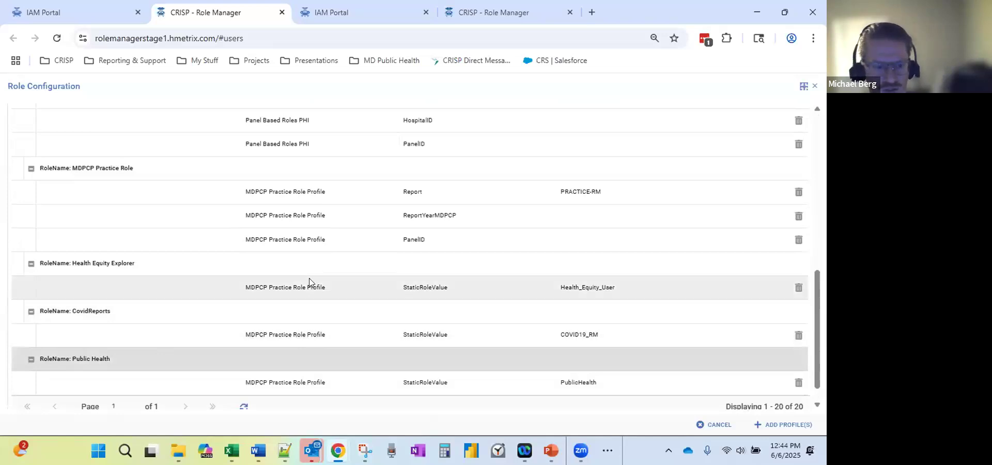
scroll(317, 254, up, 10)
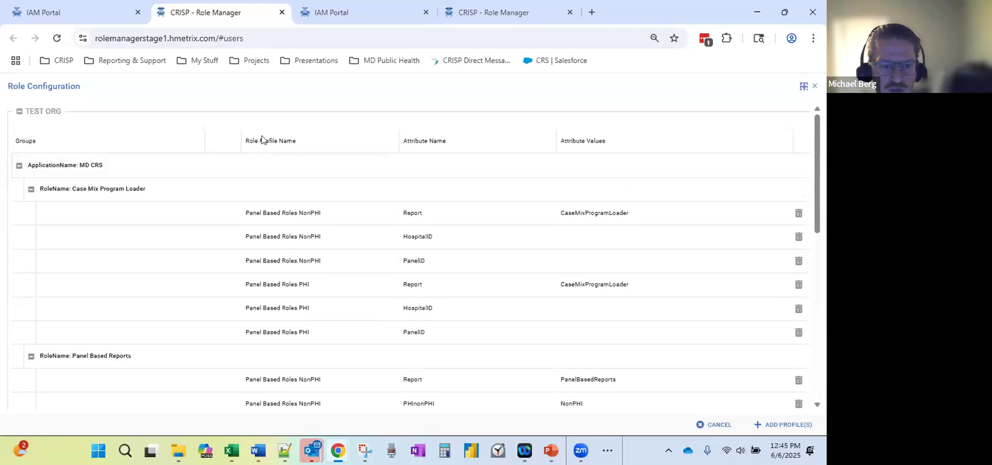
scroll(289, 194, down, 10)
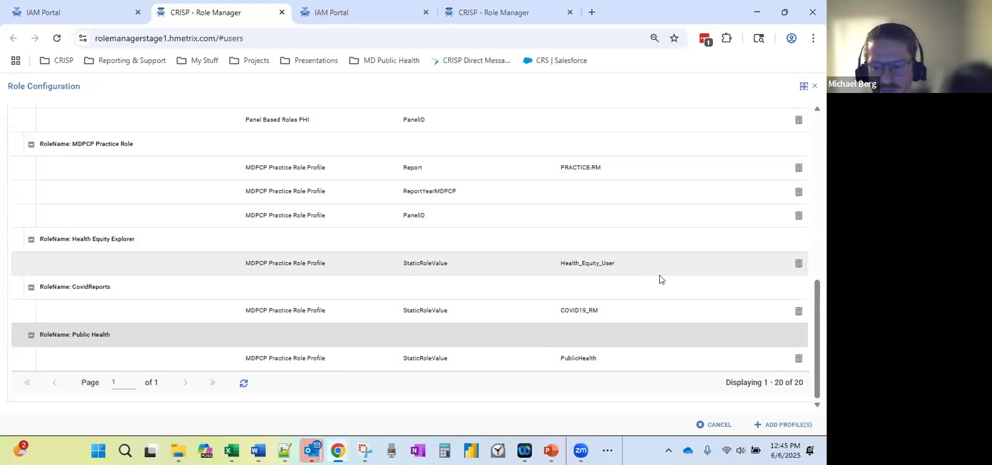
scroll(644, 286, up, 4)
scroll(644, 287, up, 1)
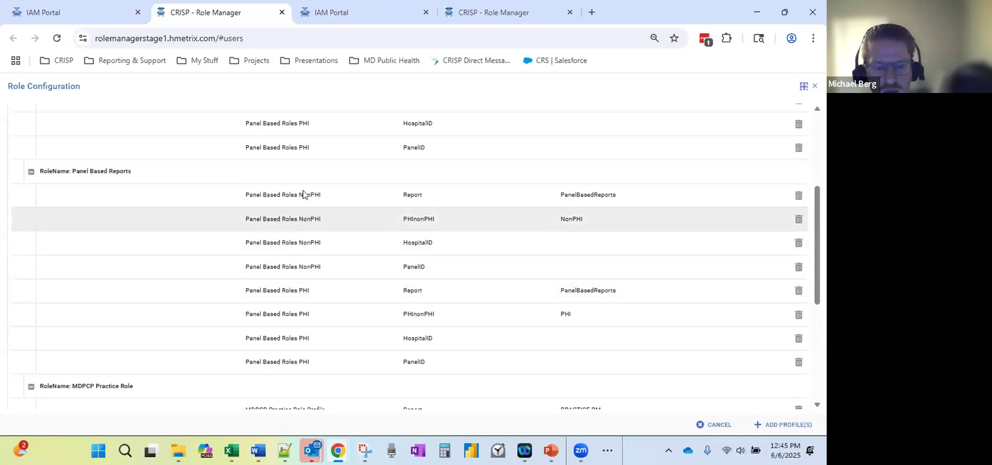
scroll(316, 266, up, 1)
scroll(316, 267, up, 1)
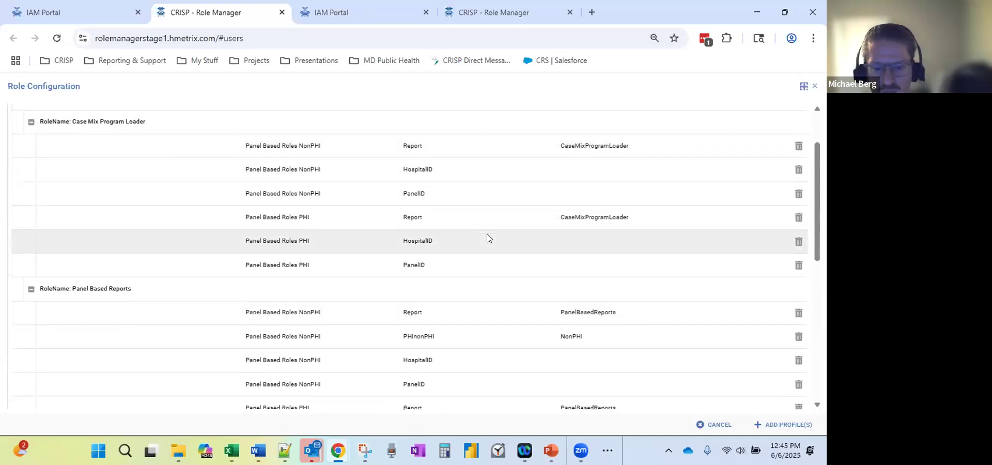
scroll(487, 243, down, 1)
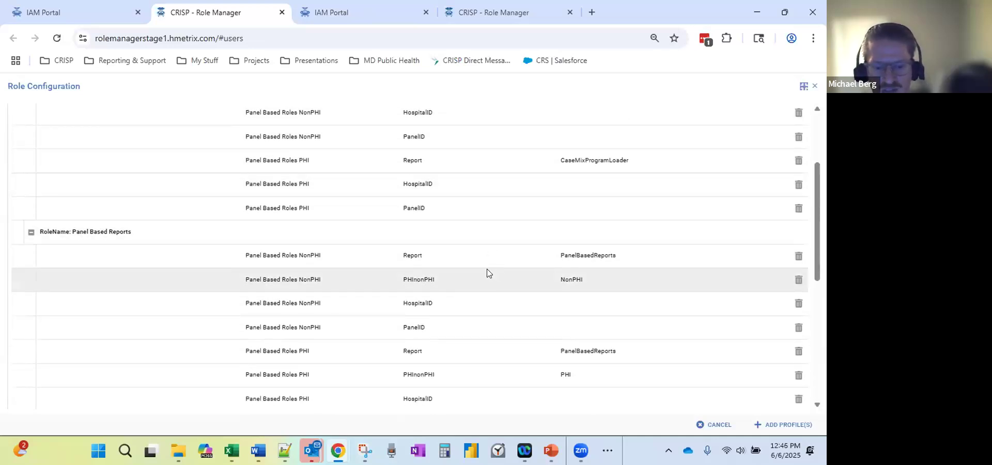
scroll(261, 336, down, 1)
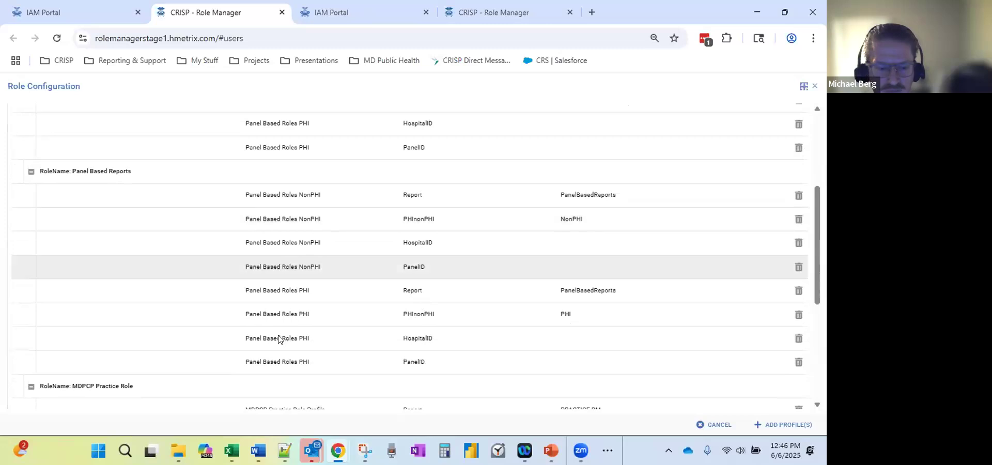
scroll(266, 221, up, 2)
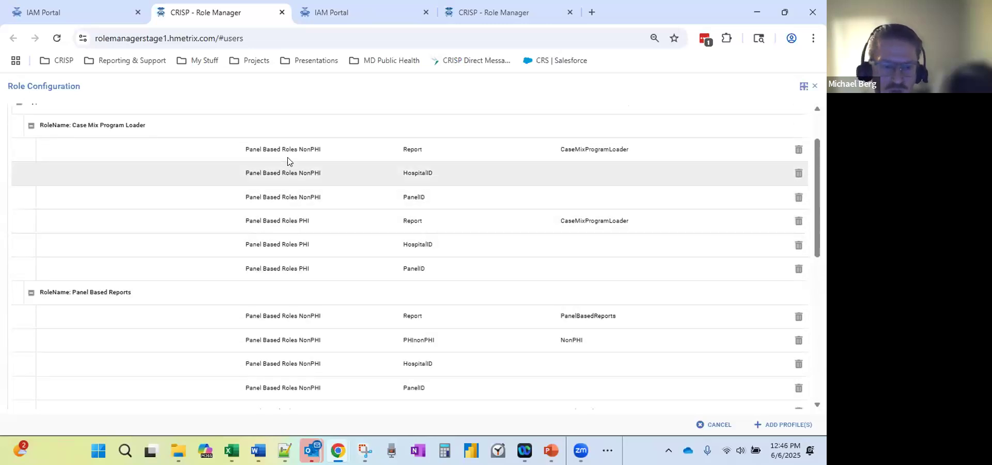
scroll(293, 331, down, 1)
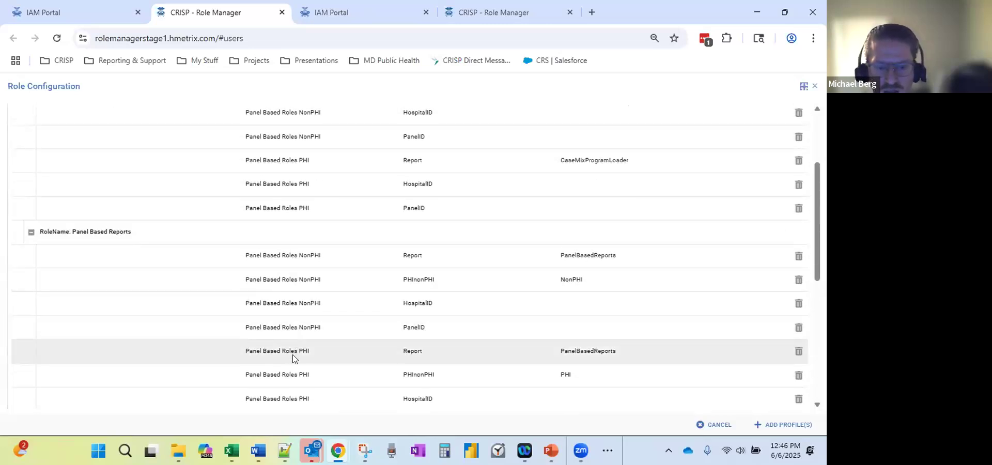
scroll(290, 331, down, 1)
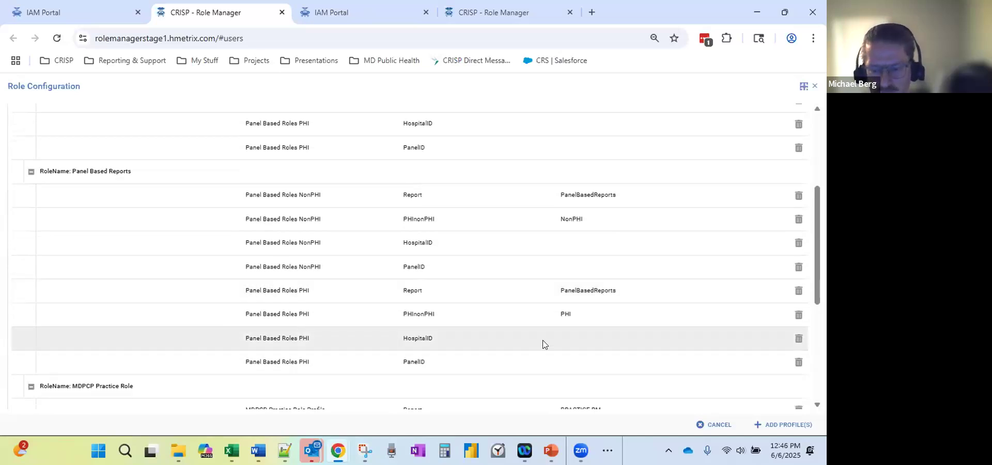
scroll(576, 320, up, 1)
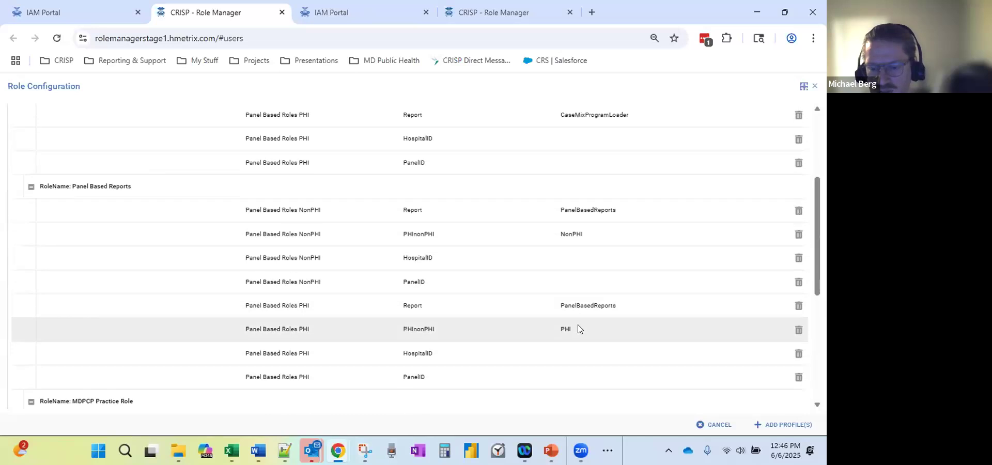
scroll(579, 329, up, 1)
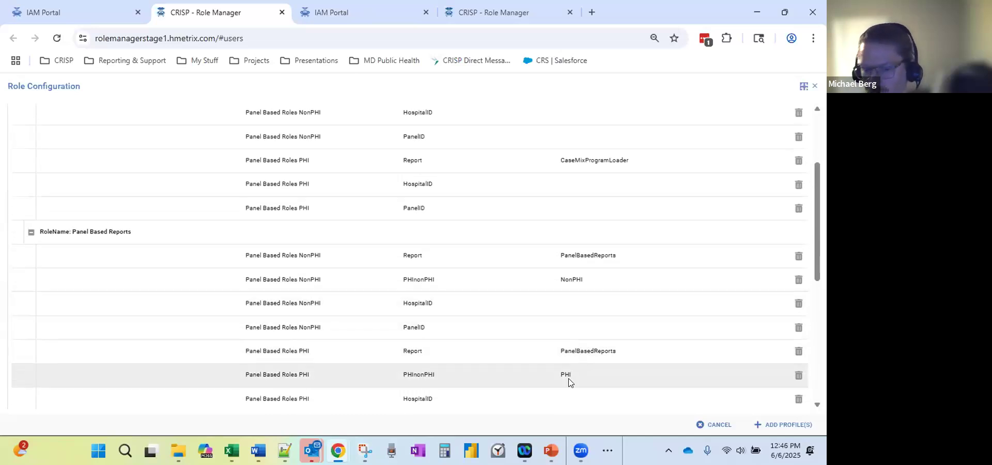
scroll(568, 381, up, 1)
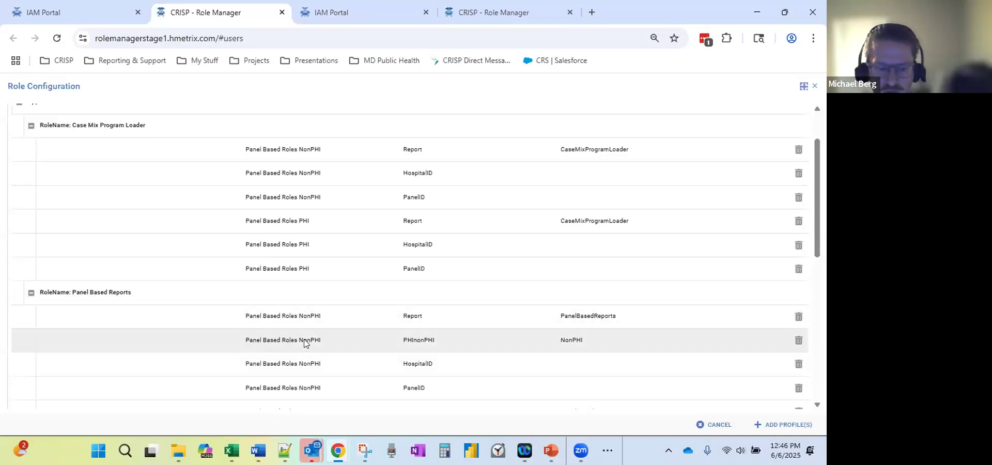
scroll(571, 333, up, 1)
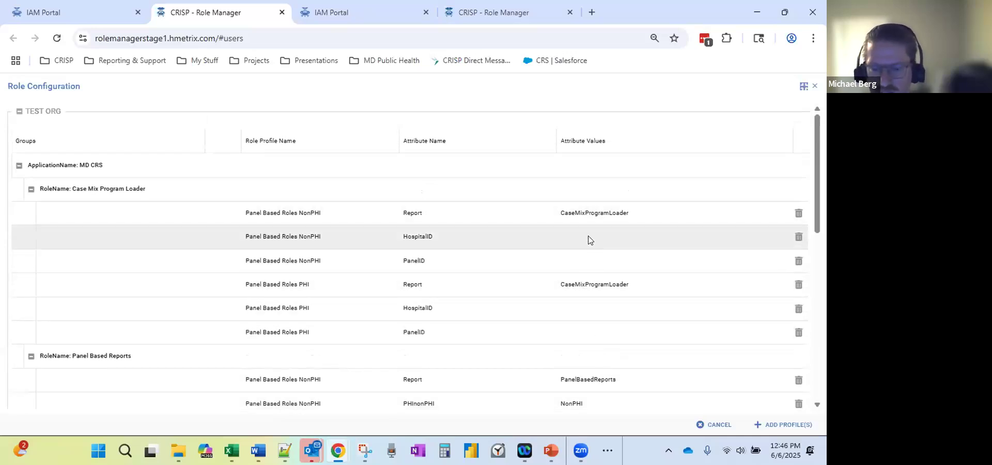
scroll(589, 238, down, 2)
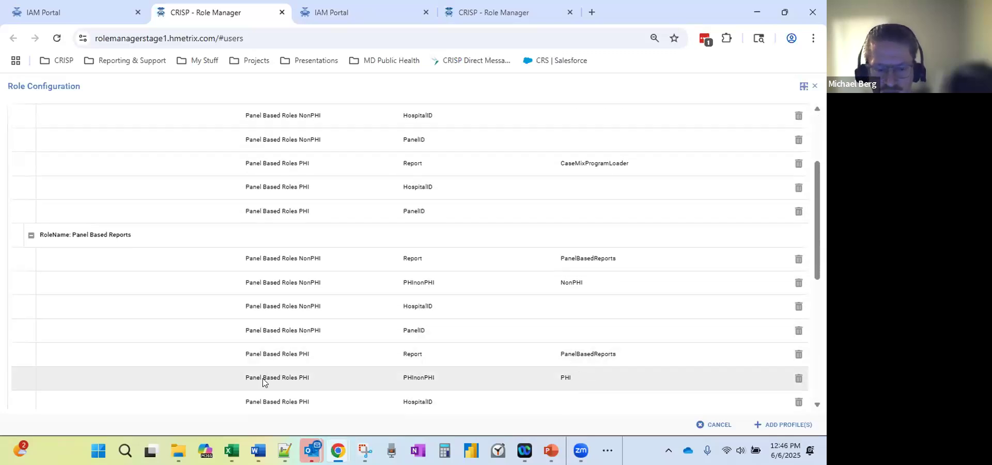
scroll(527, 305, down, 1)
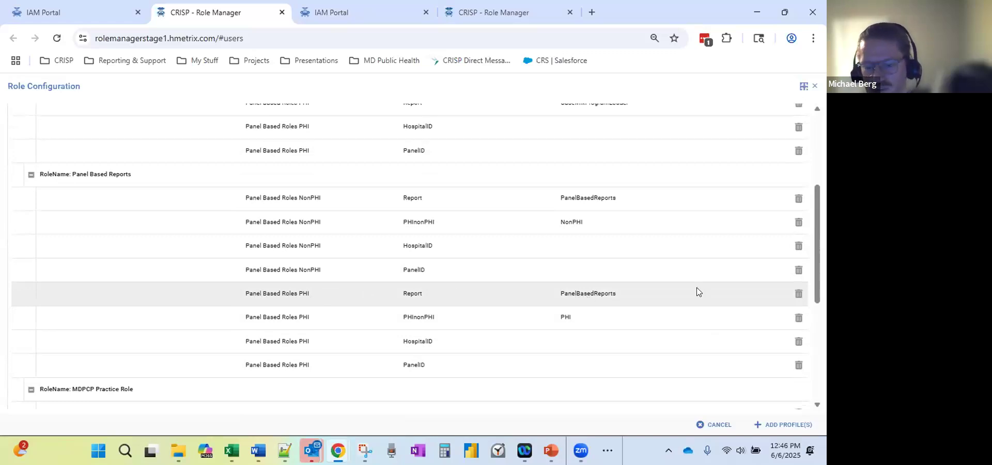
Mark the Panel Based Roles PHI Report rows for removal, confirming with REMOVE ROLE.
click(798, 294)
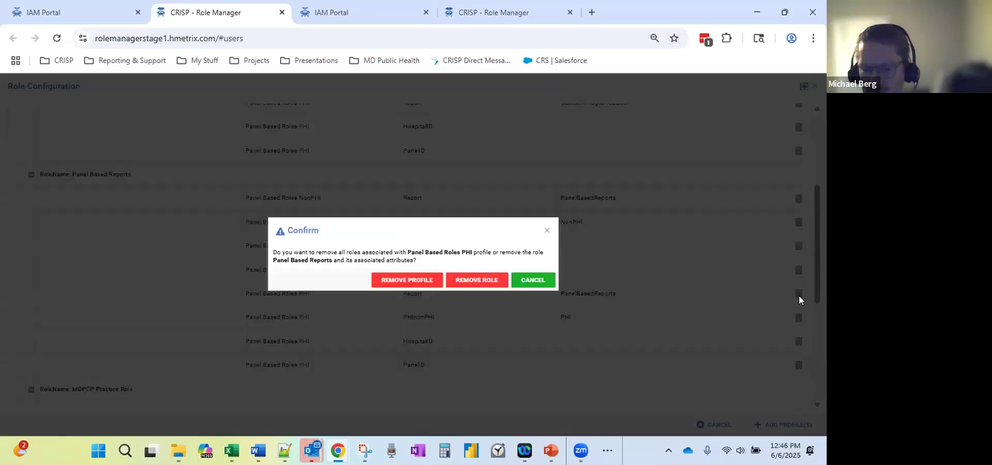
click(477, 281)
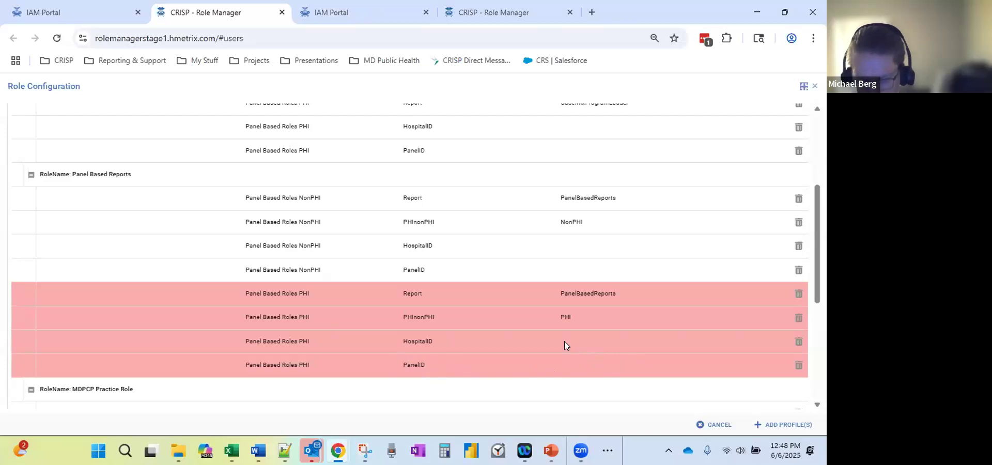
Restore the Panel Based Reports rows, then mark its PHI rows for removal again.
click(799, 297)
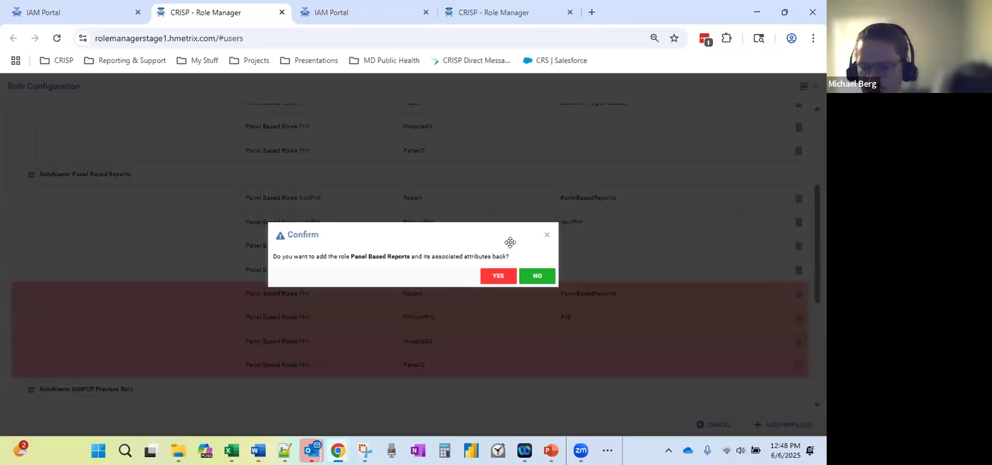
click(488, 278)
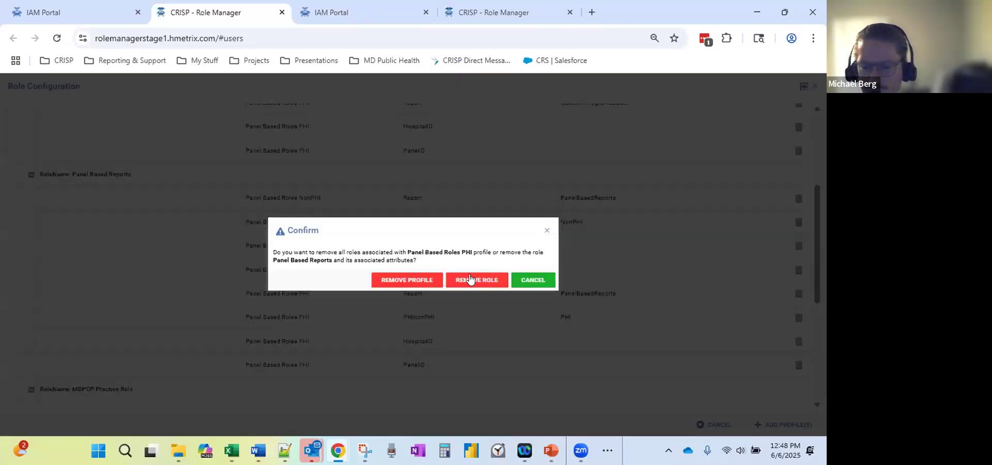
click(469, 281)
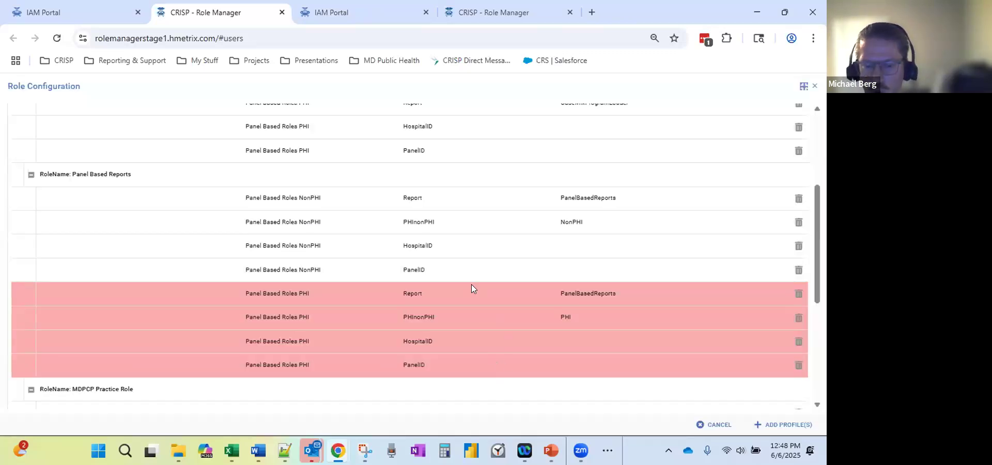
scroll(581, 328, up, 1)
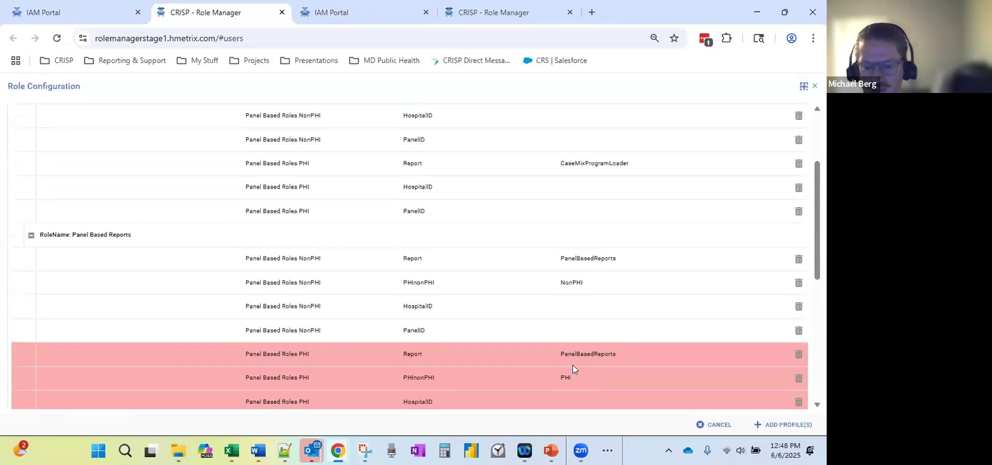
scroll(485, 353, down, 1)
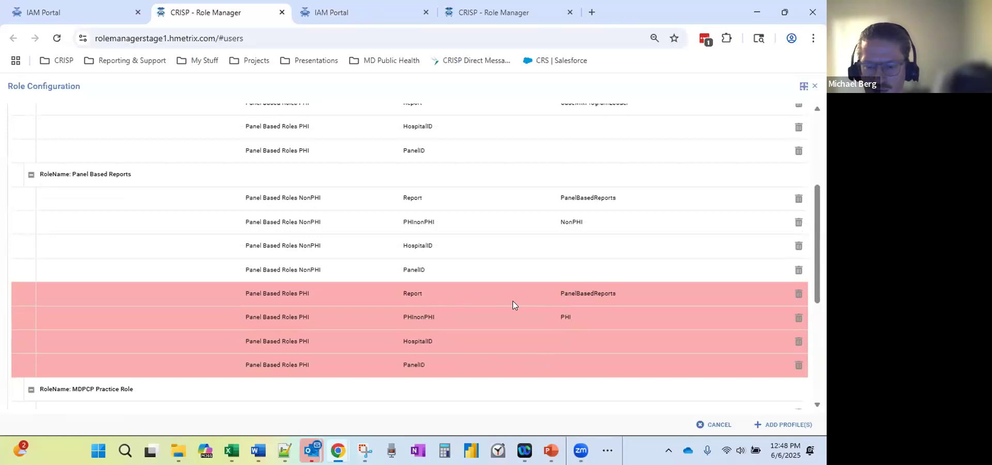
scroll(527, 331, up, 1)
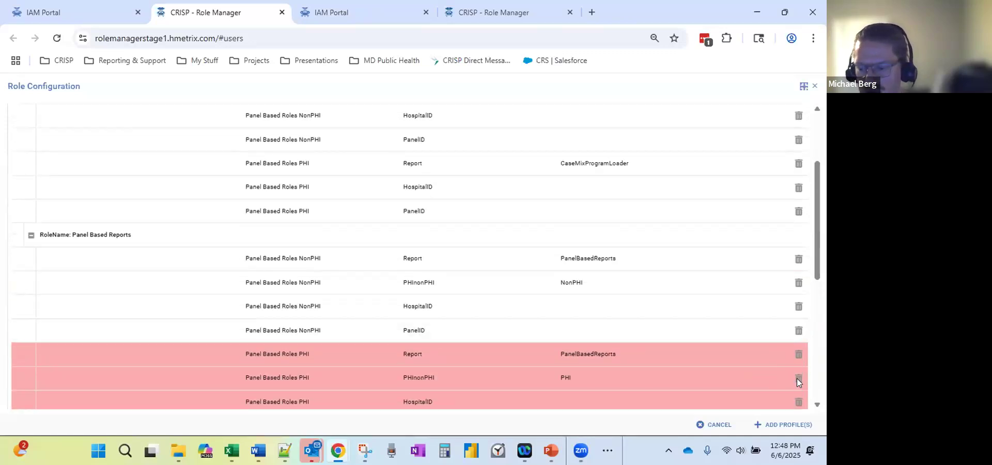
Restore the Panel Based Reports rows and mark the three MDPCP Practice Role rows for removal.
click(798, 380)
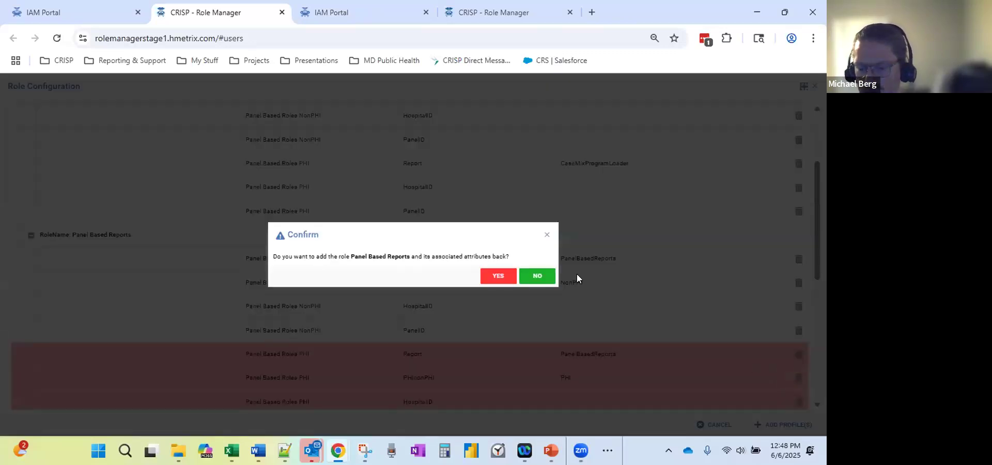
click(496, 276)
scroll(476, 305, down, 4)
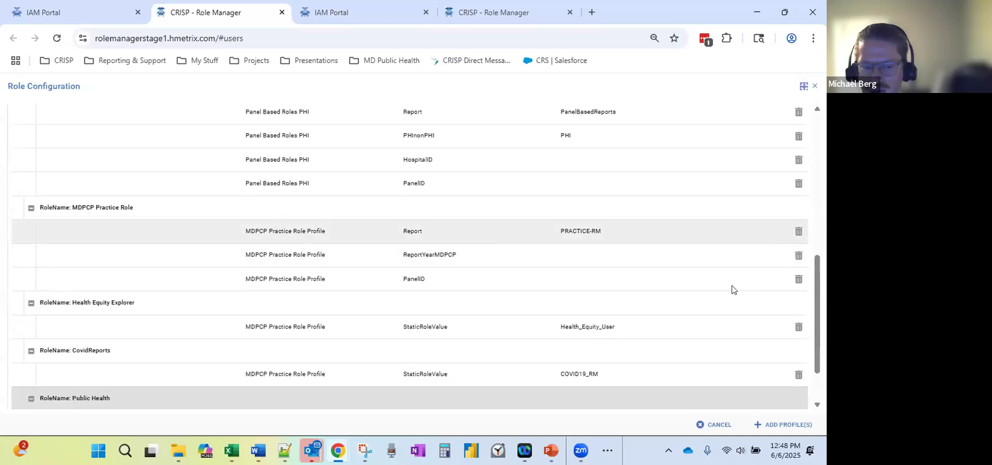
click(798, 231)
click(475, 282)
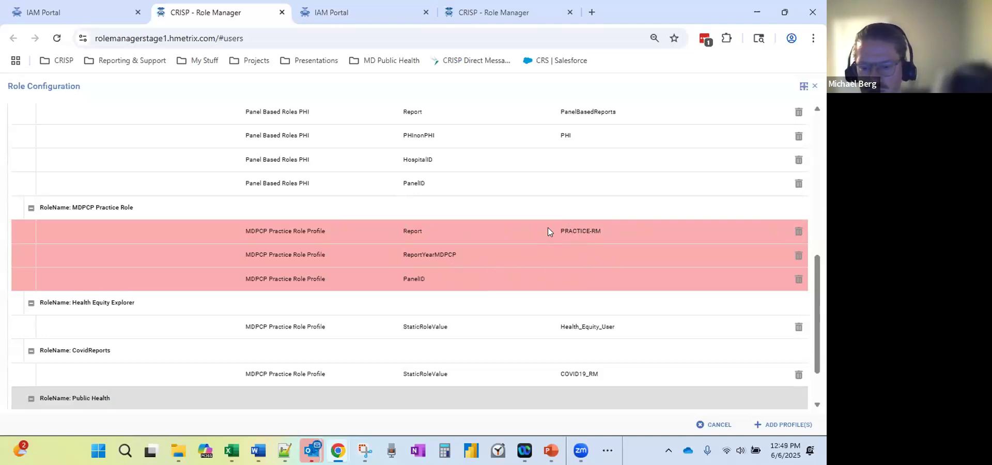
Restore the MDPCP Practice Role rows so they are no longer marked for removal.
click(799, 258)
click(506, 276)
scroll(380, 286, up, 2)
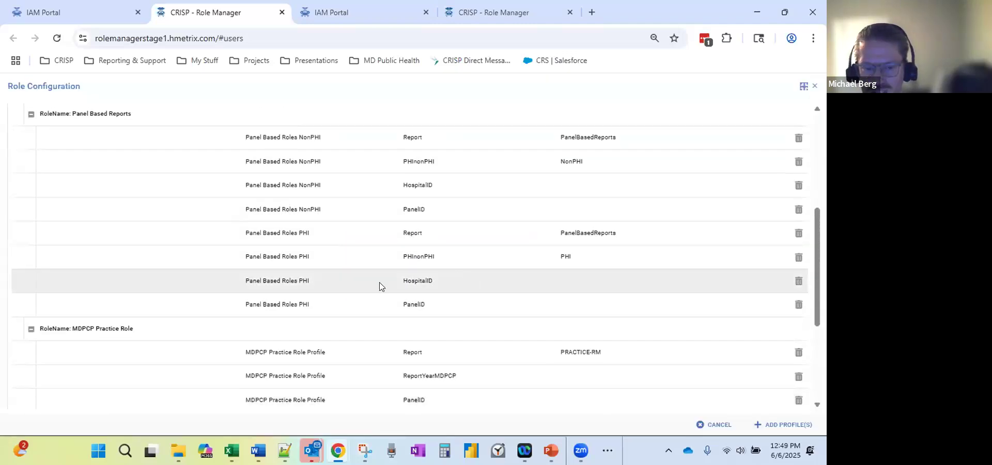
Mark the four Panel Based Roles PHI rows under Panel Based Reports for removal.
click(798, 233)
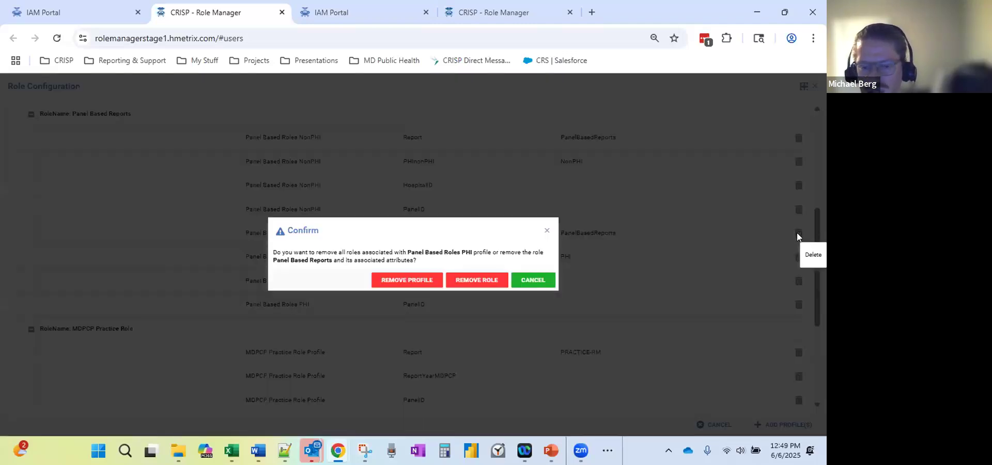
click(474, 279)
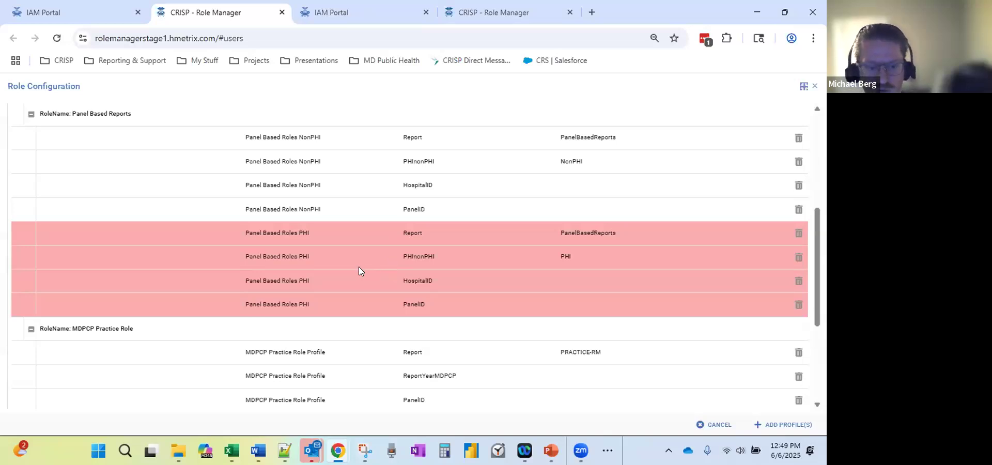
scroll(358, 268, down, 1)
scroll(341, 289, up, 2)
scroll(333, 304, up, 1)
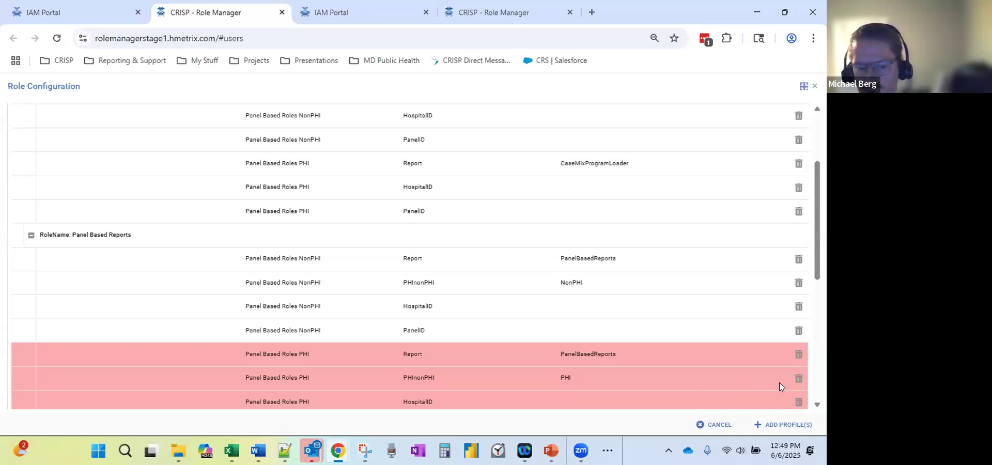
Restore Panel Based Reports, then remove only the Panel Based Roles PHI profile via REMOVE PROFILE.
click(799, 378)
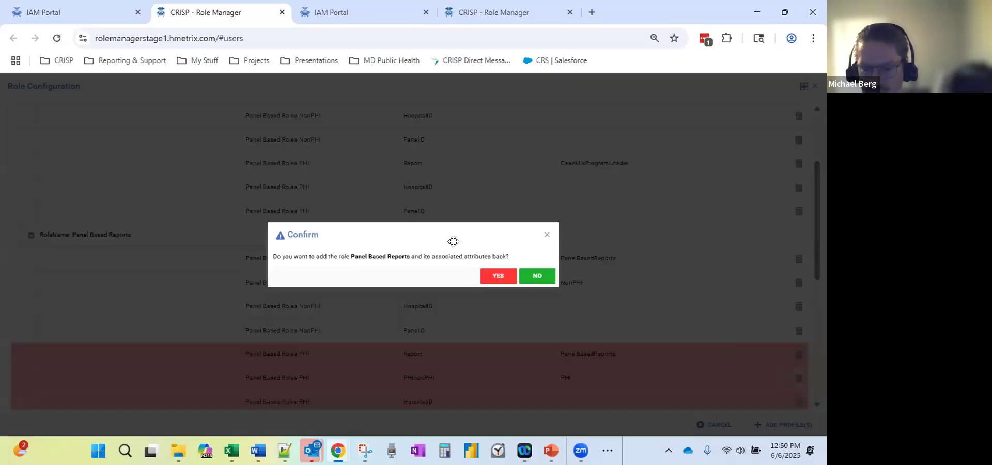
click(483, 277)
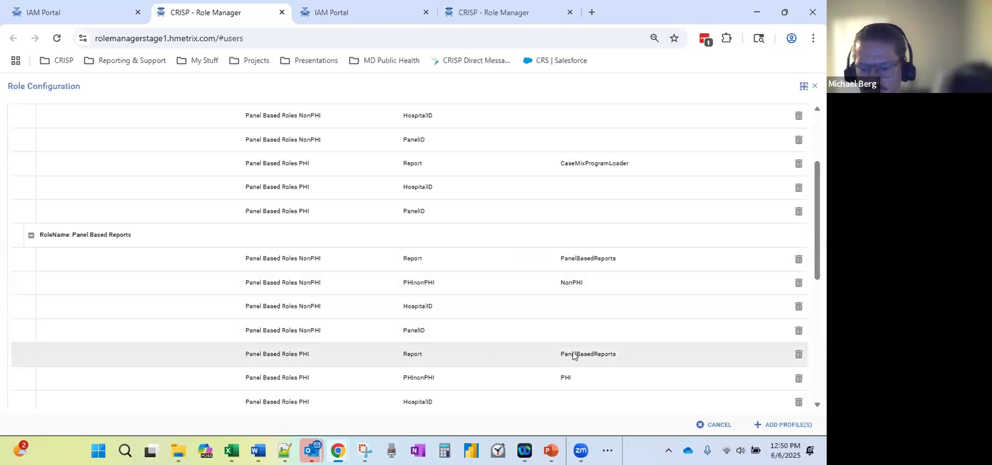
click(798, 355)
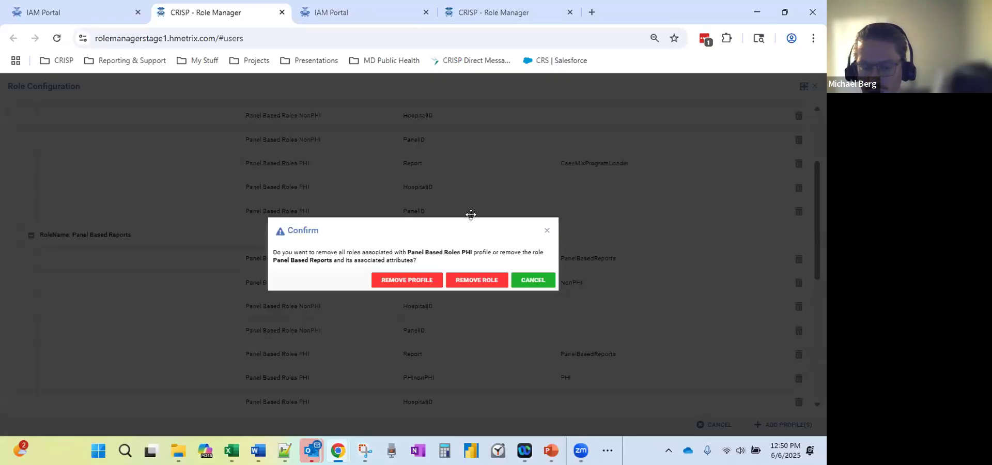
click(388, 282)
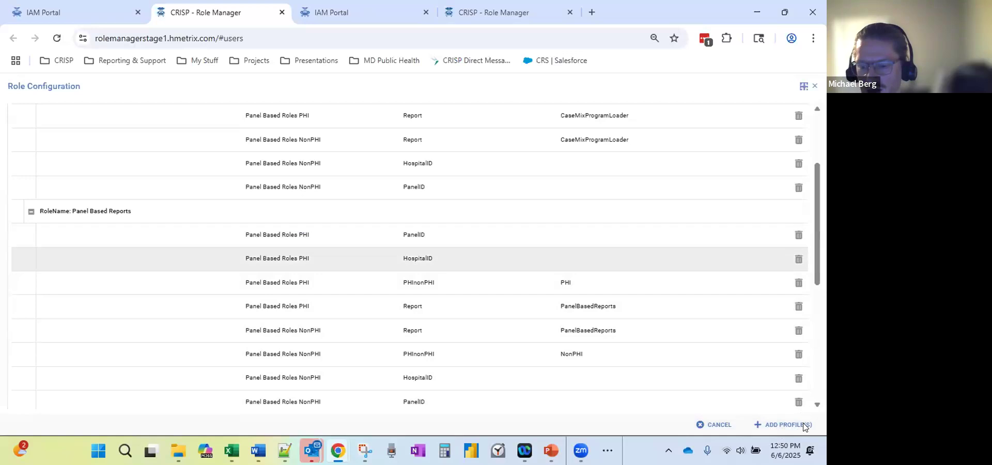
Apply the profile changes, save the user, and expand TEST ORG's MD CRS roles.
click(787, 426)
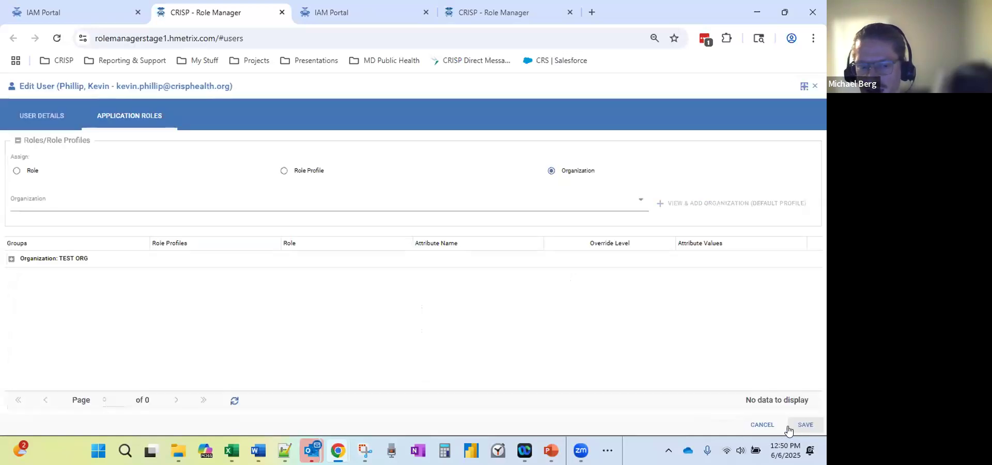
click(806, 426)
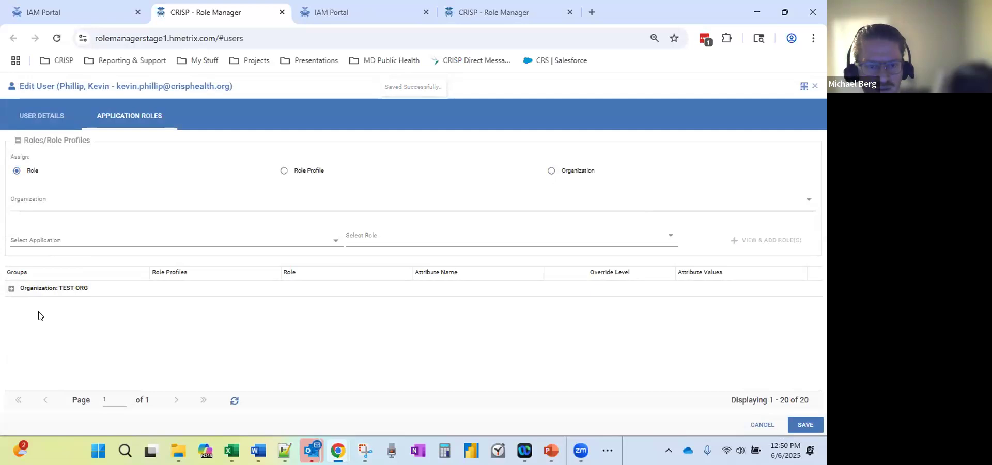
click(12, 289)
click(23, 306)
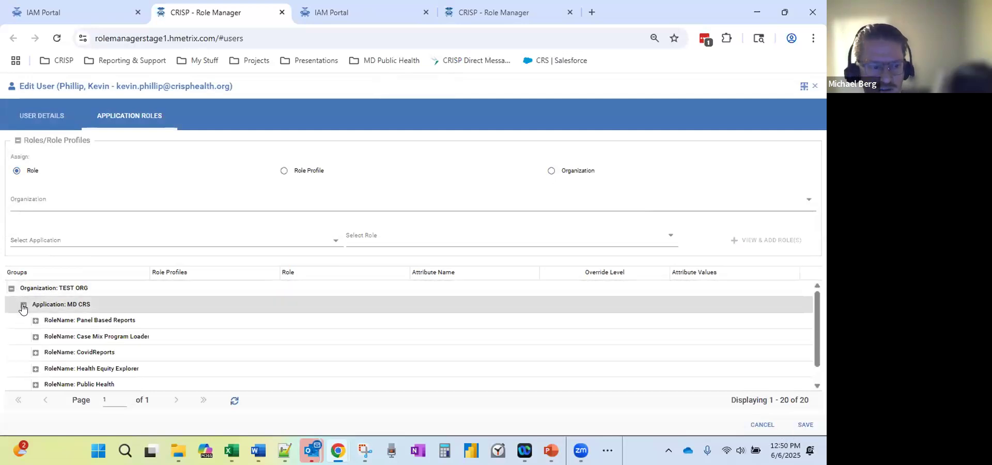
Review the MDPCP Practice Role, Panel Based Reports and Case Mix Program Loader assignment entries.
scroll(59, 339, down, 1)
click(35, 382)
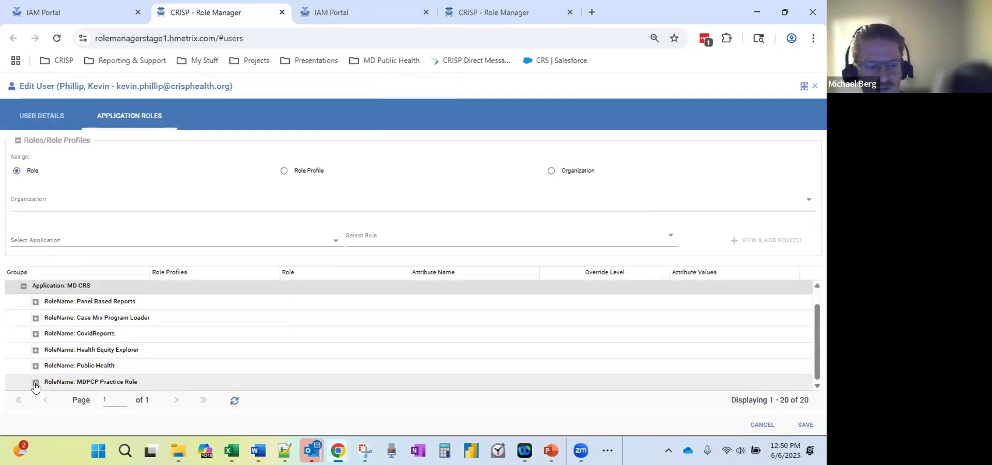
scroll(137, 383, down, 2)
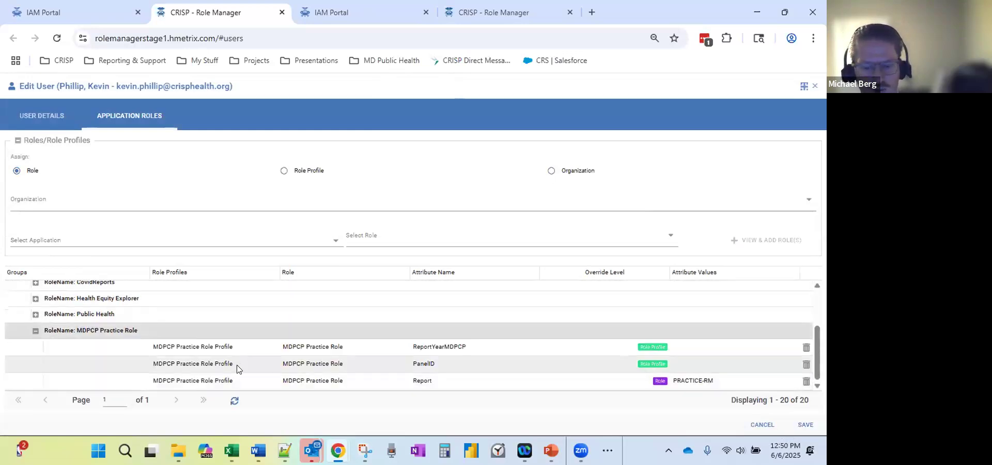
scroll(113, 374, up, 3)
scroll(119, 367, down, 2)
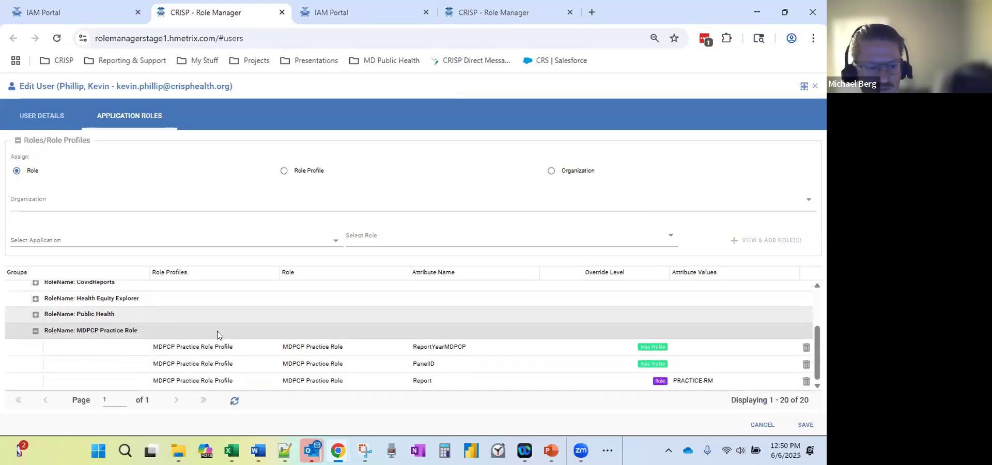
click(34, 331)
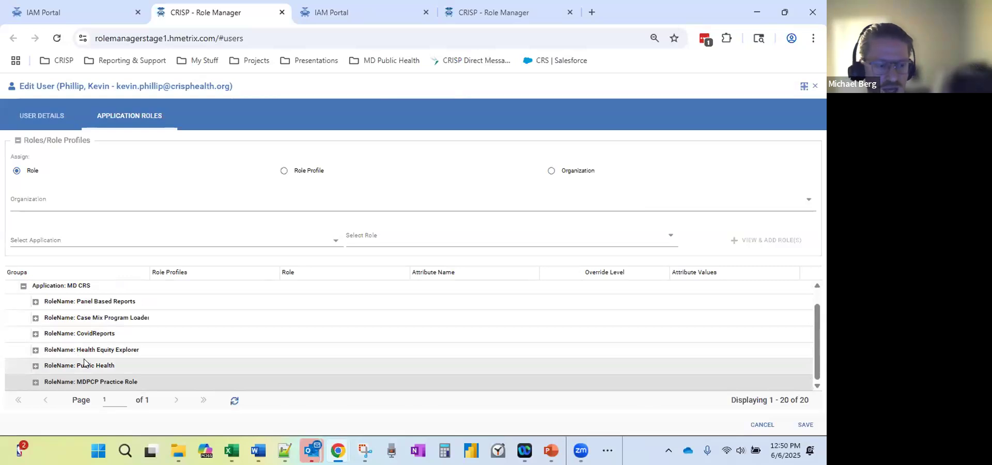
click(35, 303)
scroll(41, 320, down, 3)
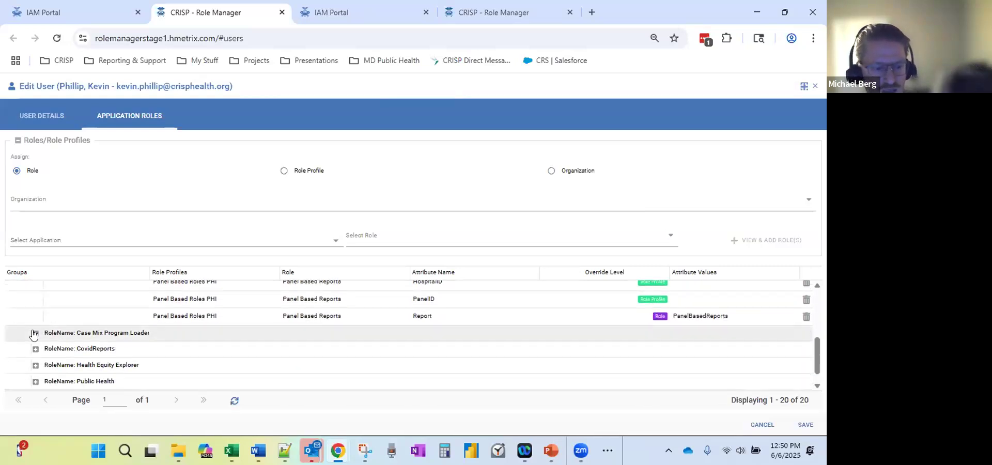
click(34, 333)
scroll(129, 338, down, 2)
scroll(137, 340, down, 2)
scroll(214, 321, up, 2)
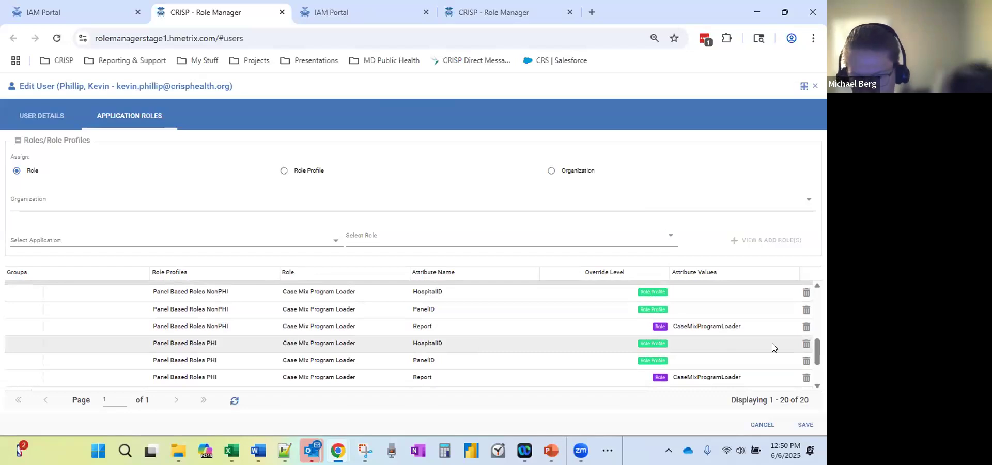
scroll(769, 345, up, 3)
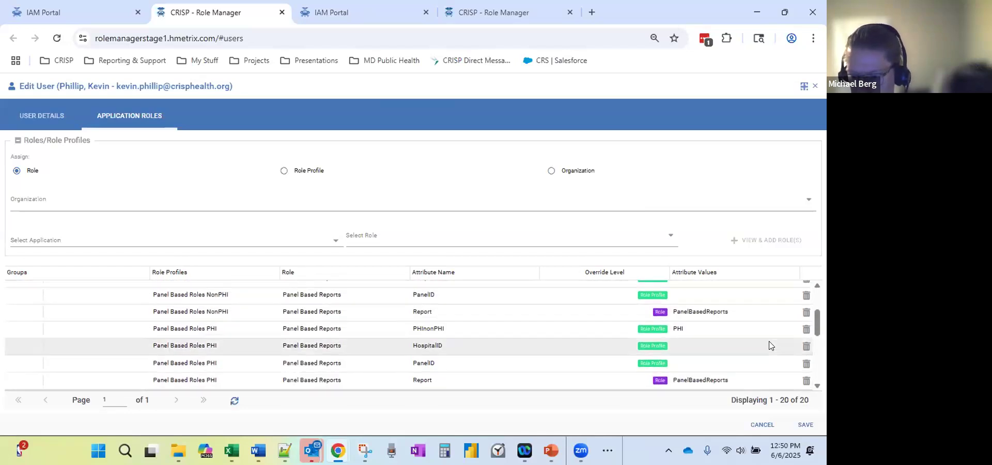
Remove the Panel Based Roles PHI profile rows from the user and save.
click(806, 382)
click(438, 279)
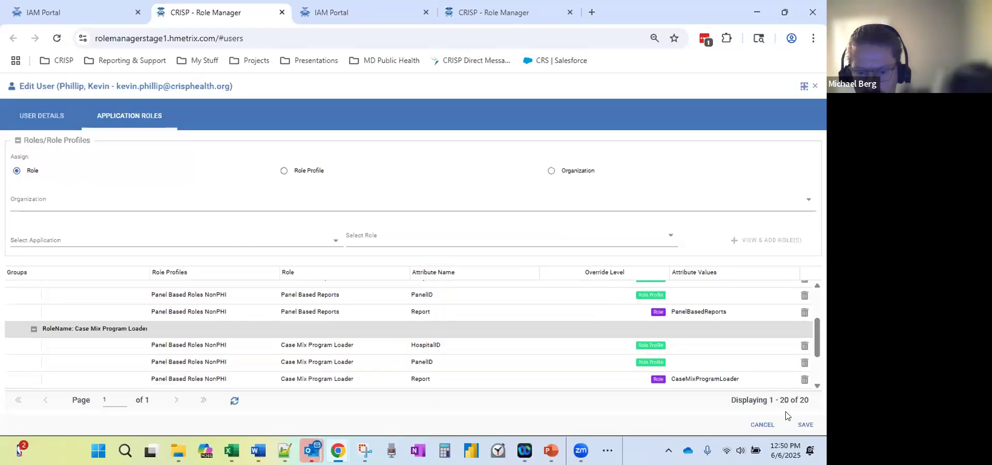
click(805, 424)
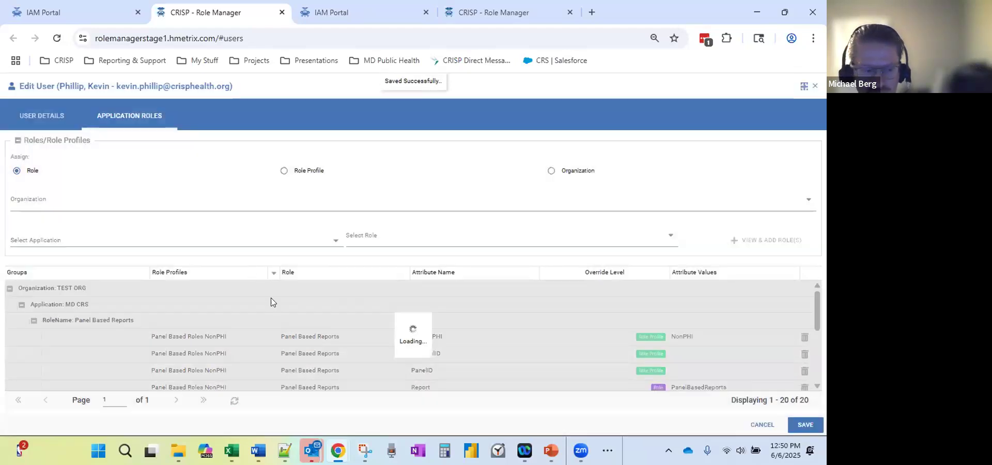
scroll(292, 326, down, 1)
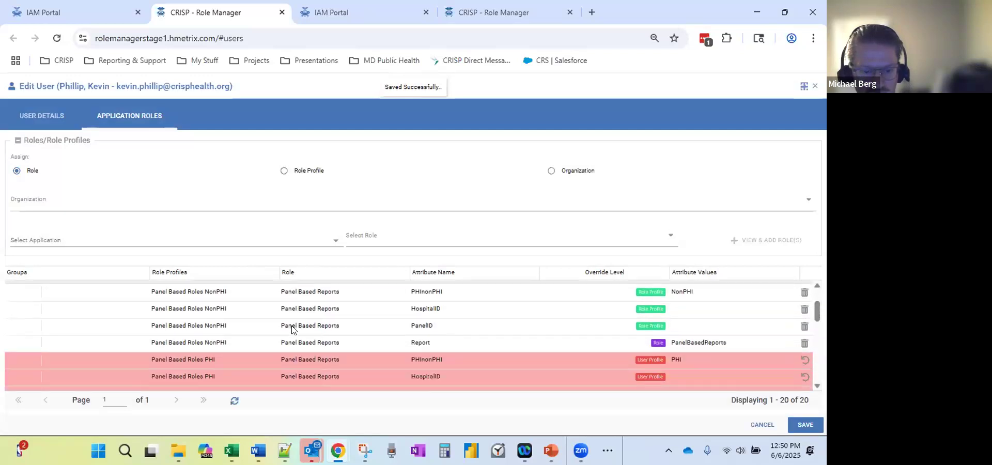
scroll(291, 328, down, 1)
scroll(291, 329, down, 1)
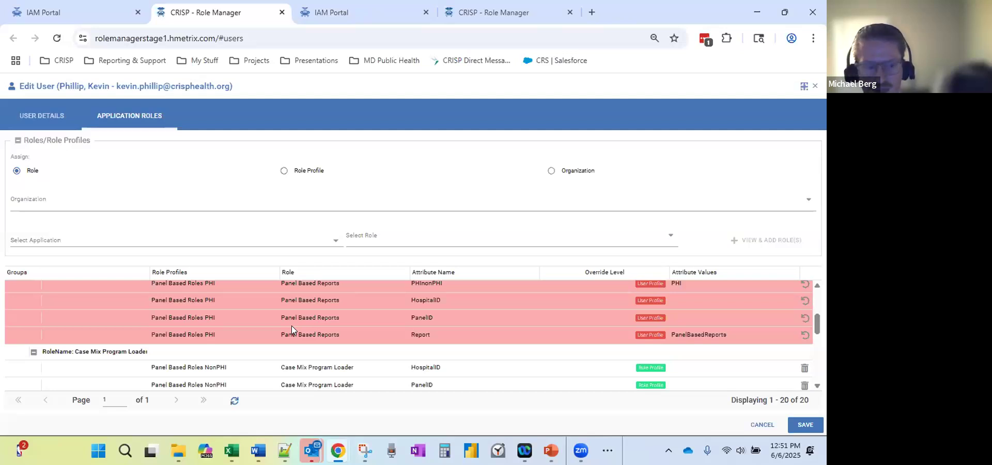
Switch to organization-level role assignment and scroll through the resulting roles grid.
click(551, 171)
scroll(442, 332, down, 2)
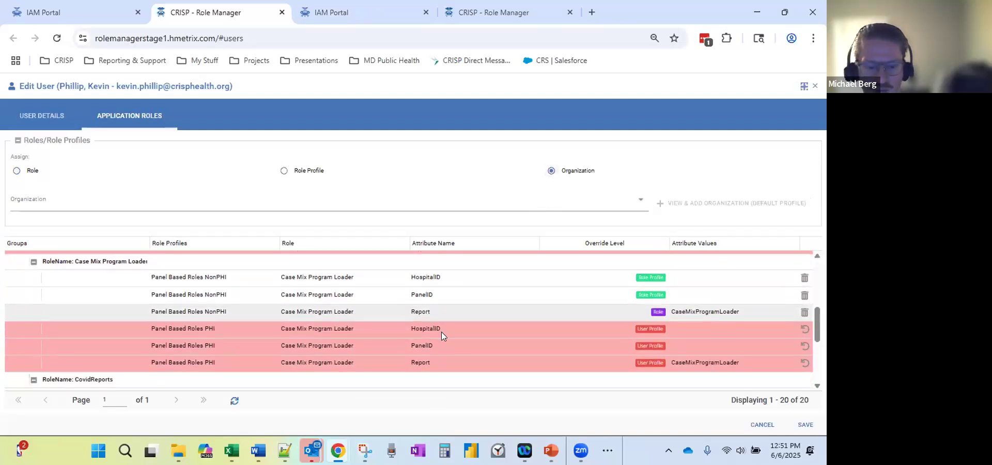
scroll(449, 325, down, 1)
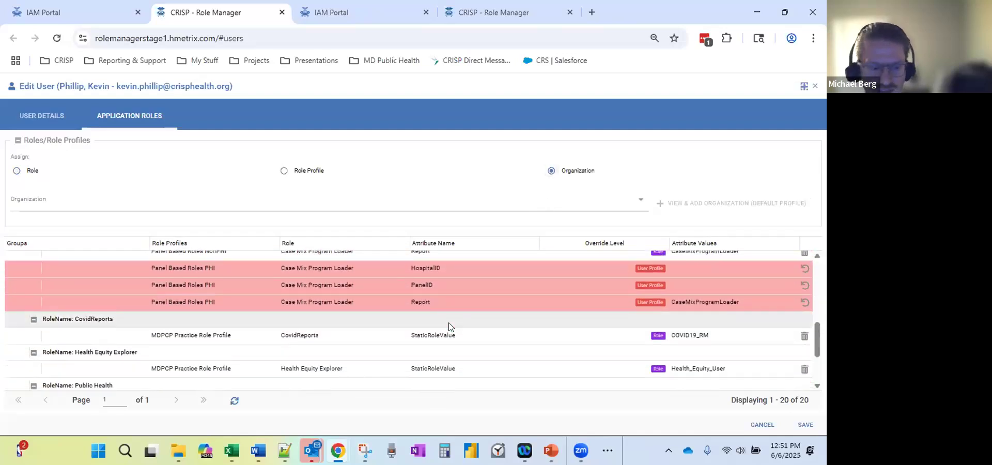
scroll(449, 327, down, 1)
scroll(452, 328, up, 3)
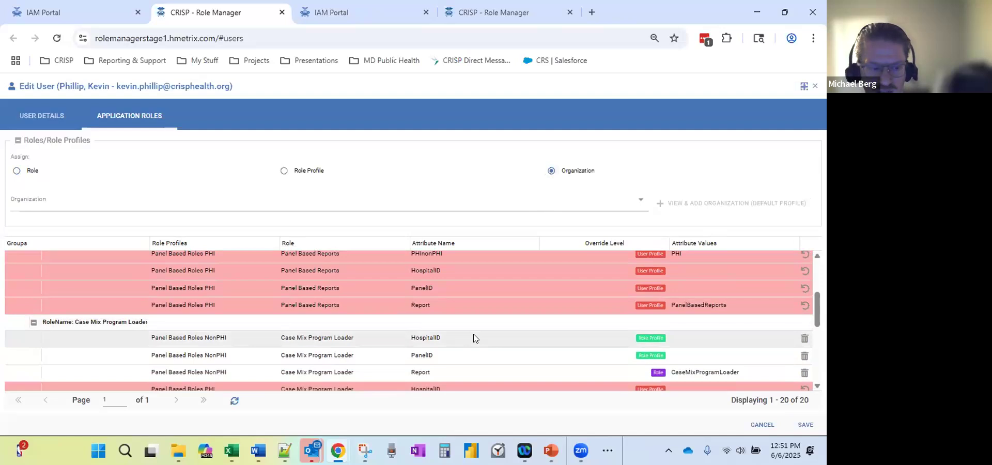
scroll(471, 333, down, 1)
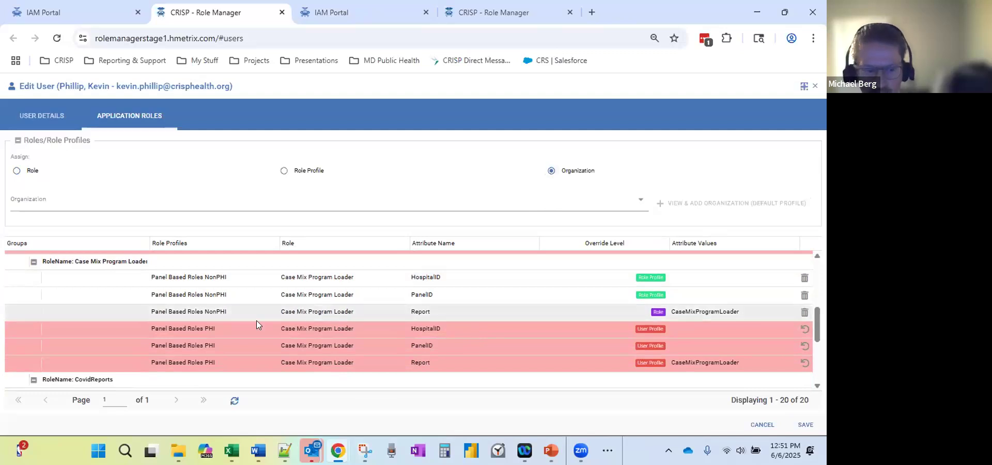
scroll(203, 341, up, 1)
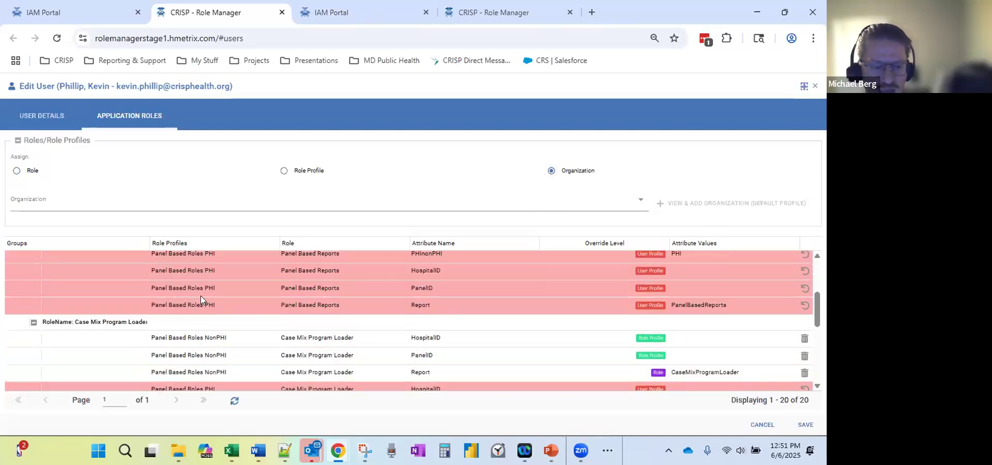
scroll(200, 296, up, 1)
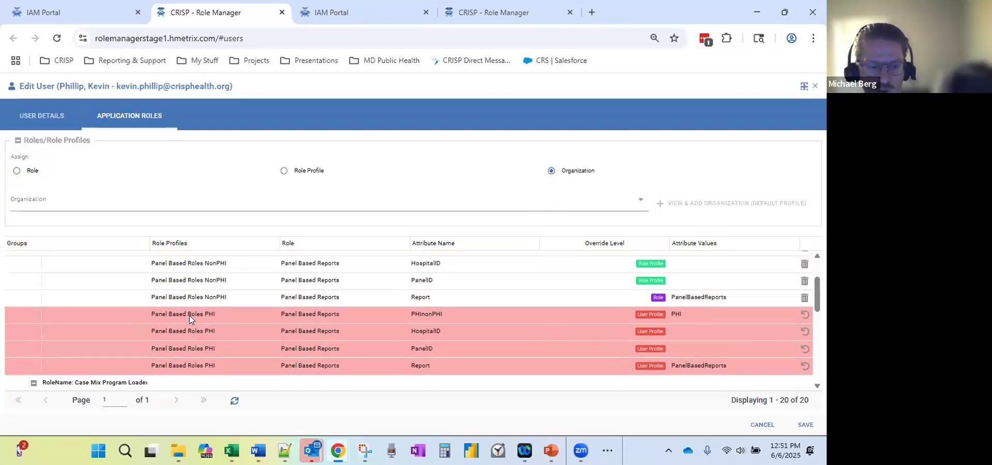
scroll(189, 315, down, 5)
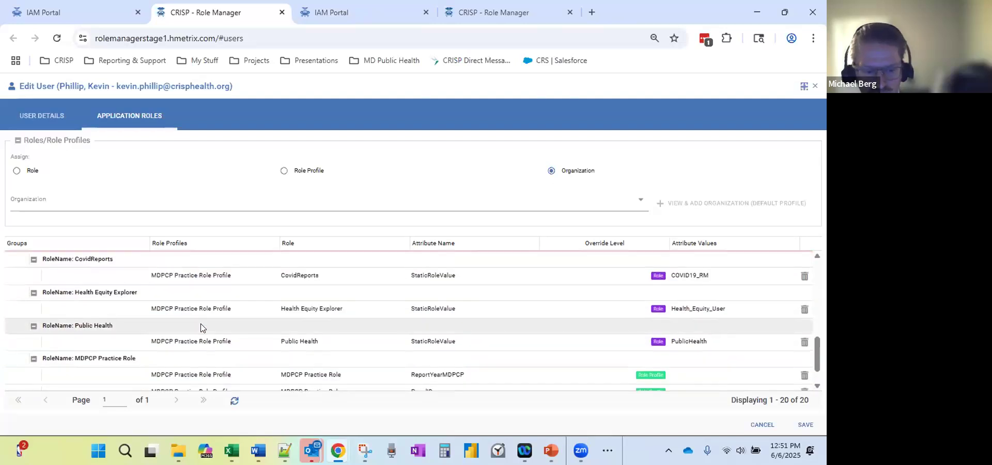
scroll(199, 325, up, 5)
scroll(242, 342, up, 1)
scroll(242, 342, down, 2)
scroll(688, 323, down, 1)
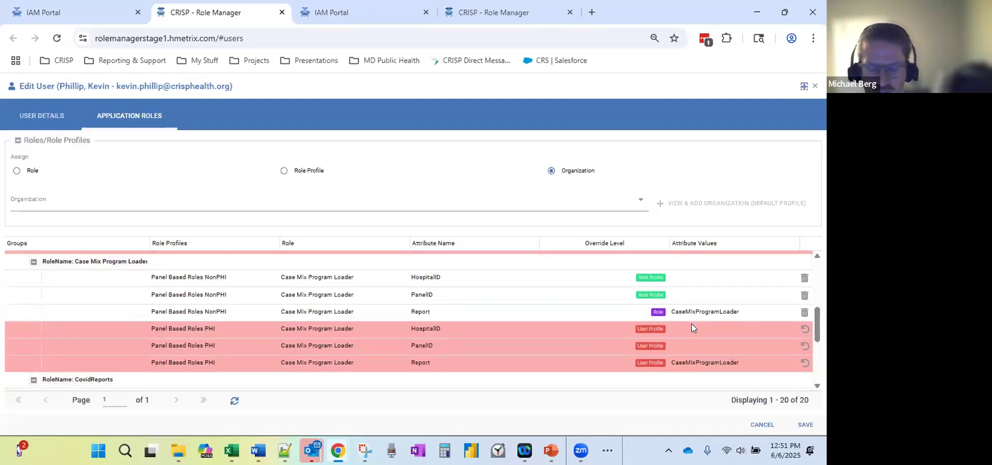
scroll(691, 323, up, 1)
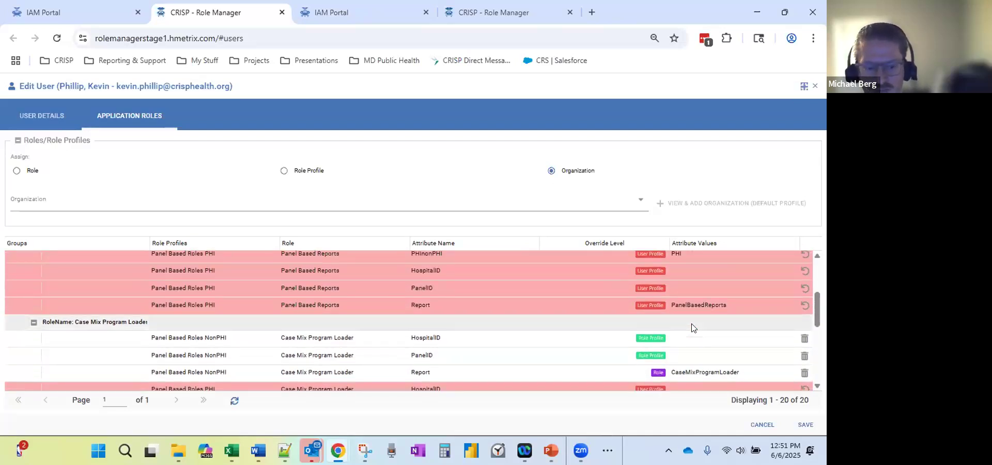
scroll(691, 326, up, 1)
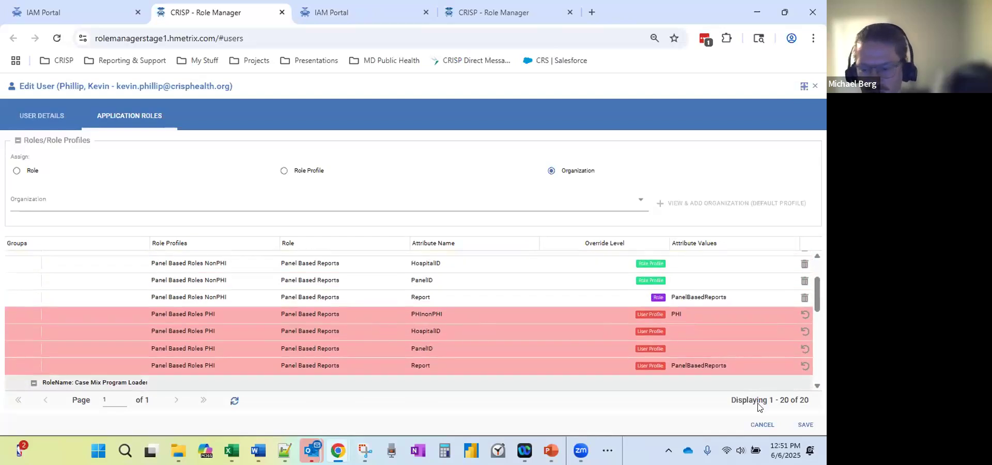
Save the role changes, close the Edit User panel, and show the Advanced Search filters.
click(805, 425)
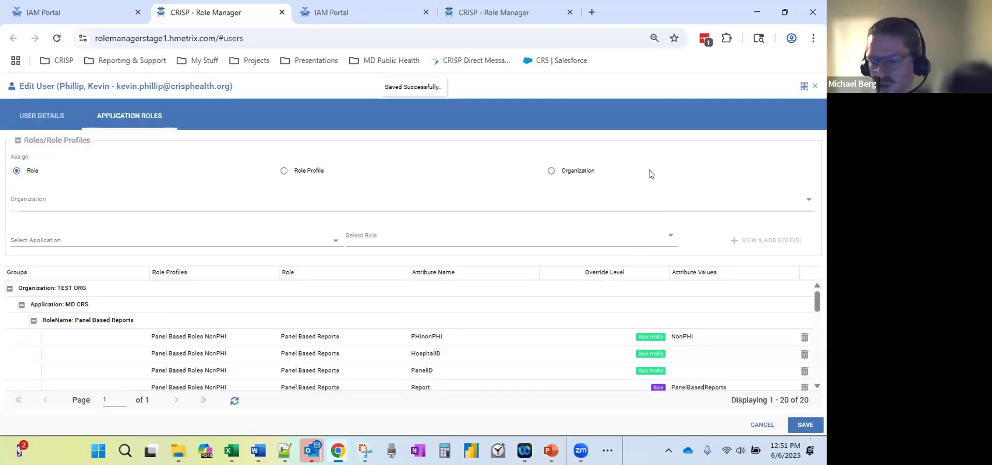
click(813, 88)
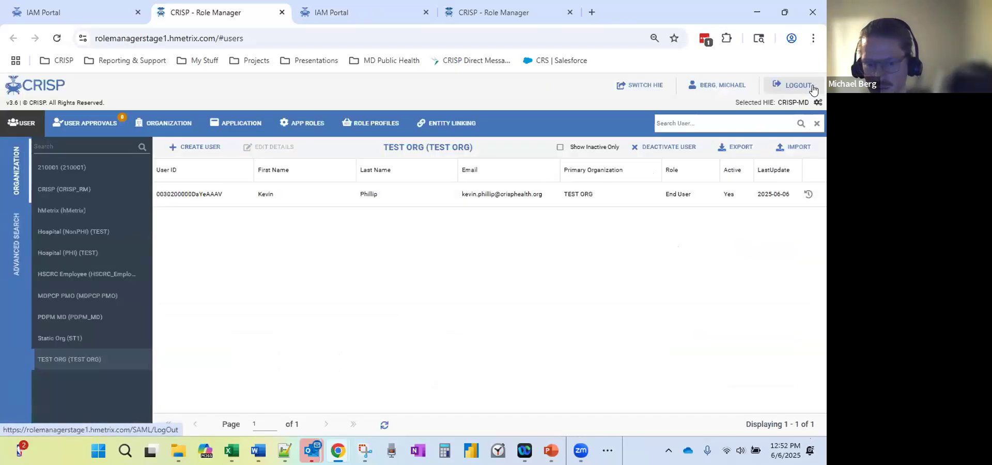
click(16, 250)
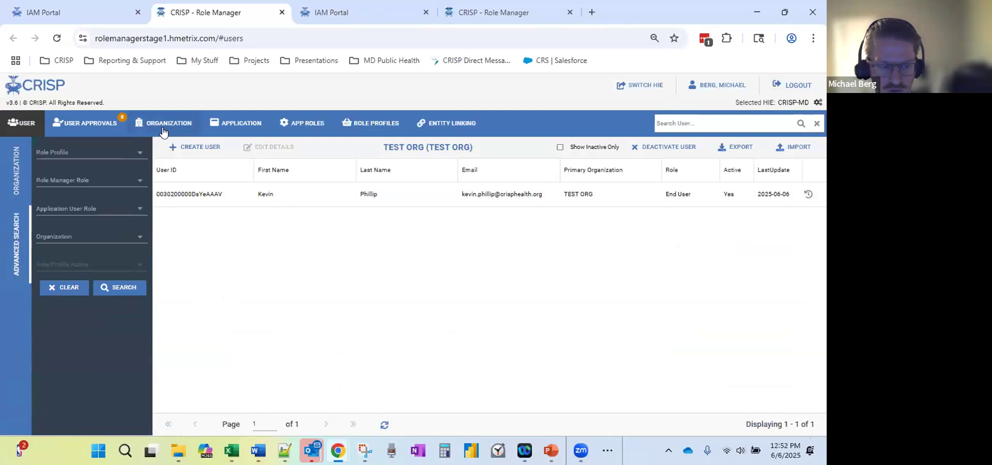
Filter users to Organization TEST ORG, Role Profile Panel Based Roles PHI, and Role/Profile Active Yes.
click(140, 236)
text(Test)
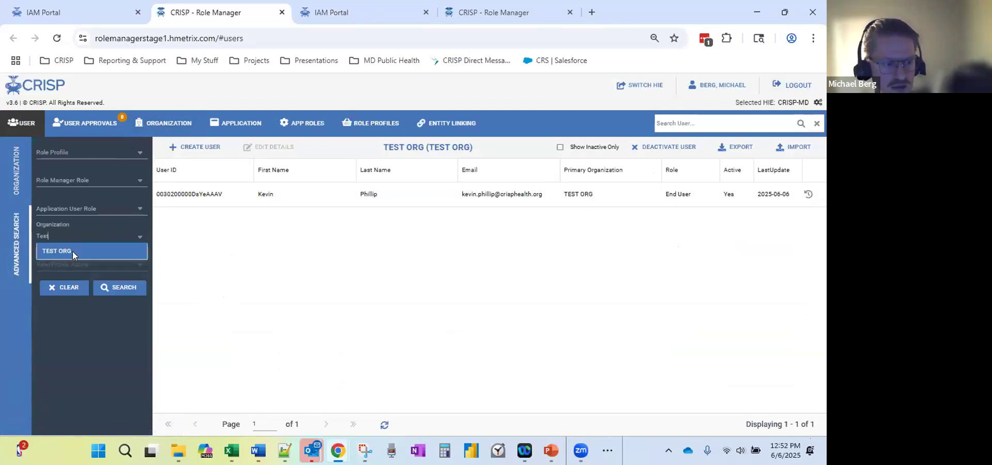
click(72, 251)
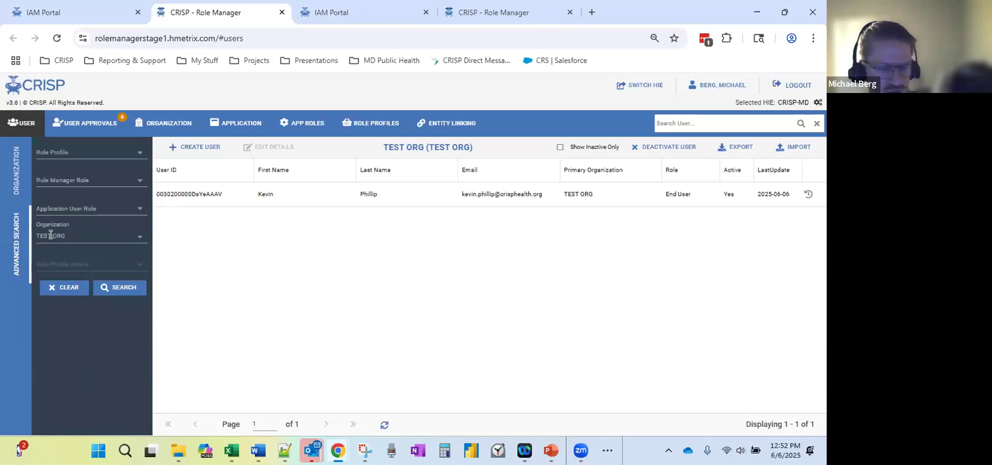
click(131, 153)
text(Panel)
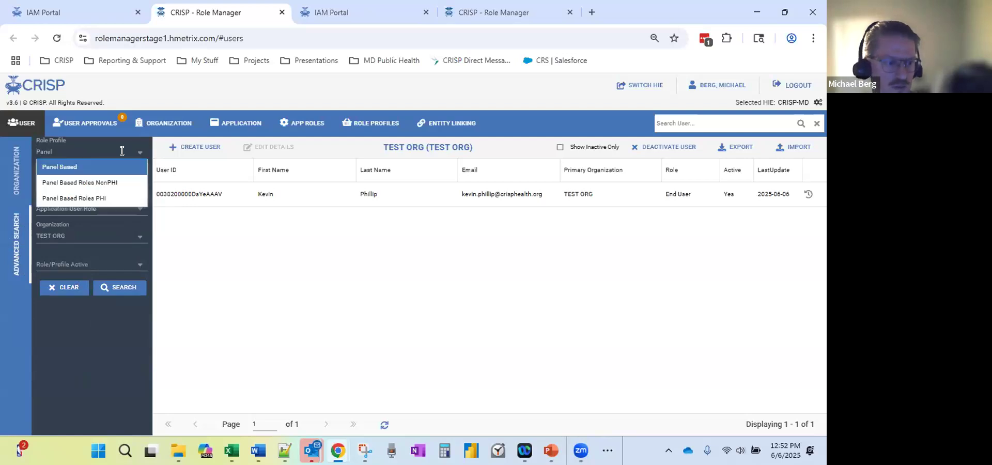
click(46, 199)
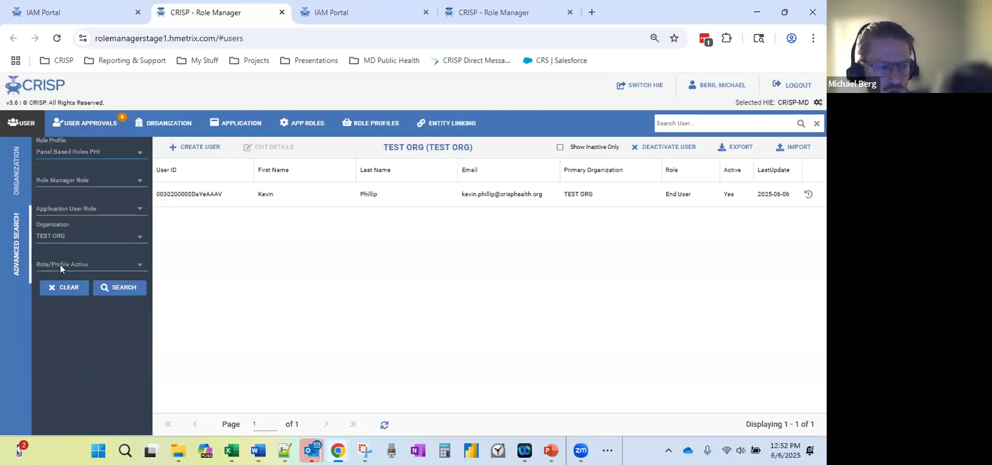
click(138, 264)
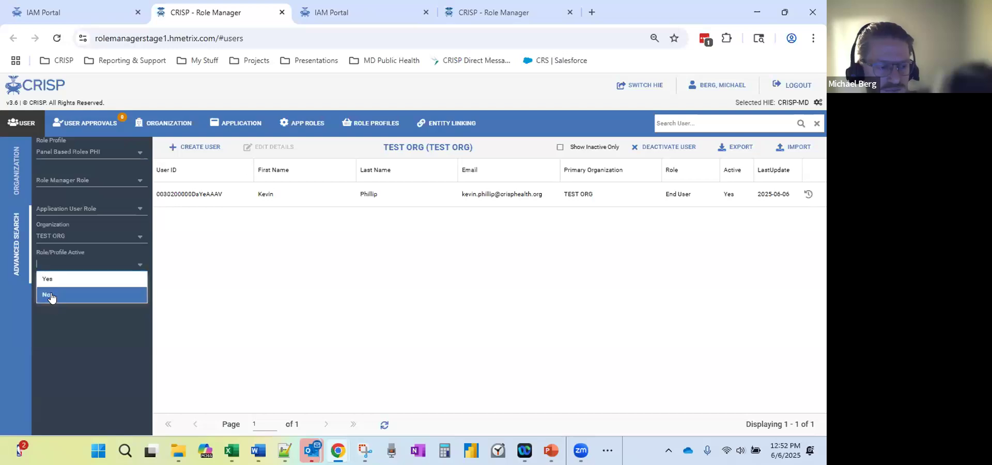
click(52, 279)
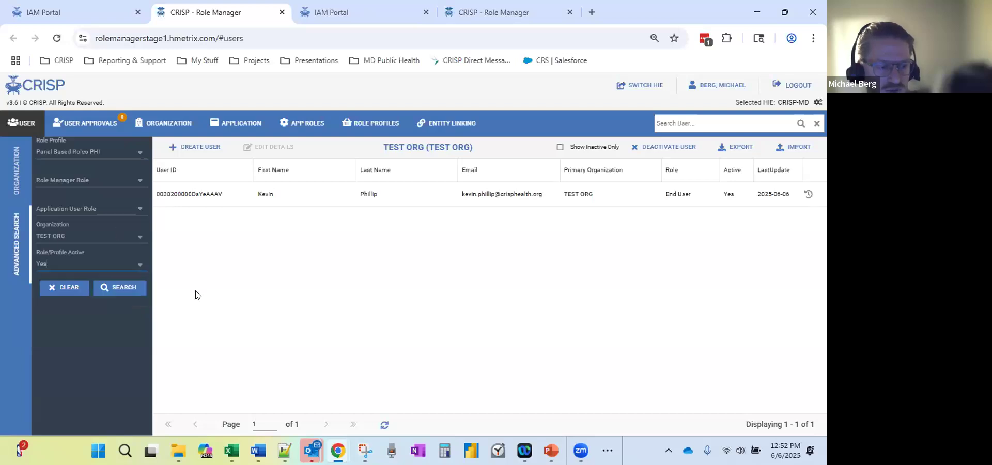
Rerun the PHI search with Role/Profile Active set to No, select the found user, then return to organizations.
click(120, 290)
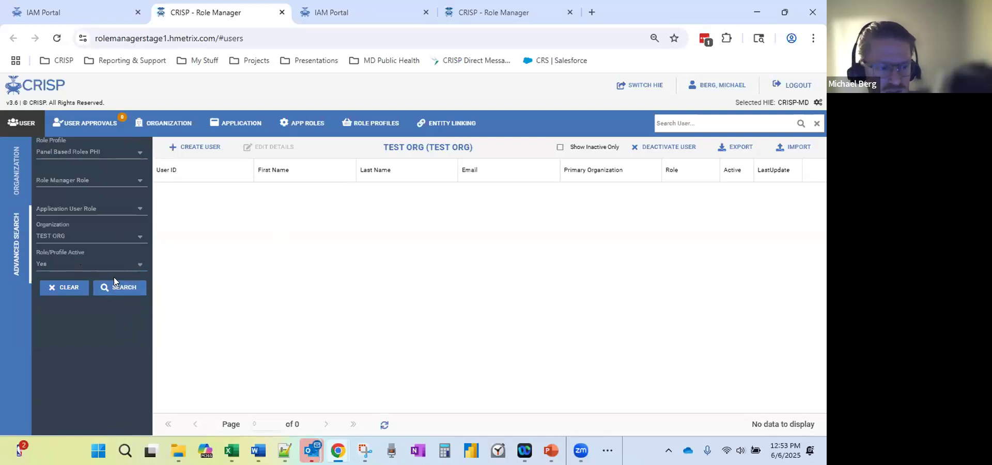
click(136, 271)
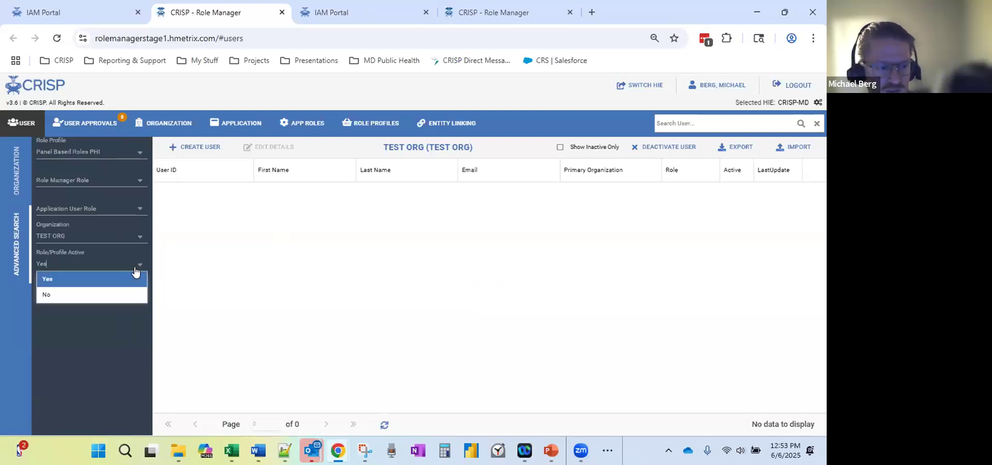
click(45, 294)
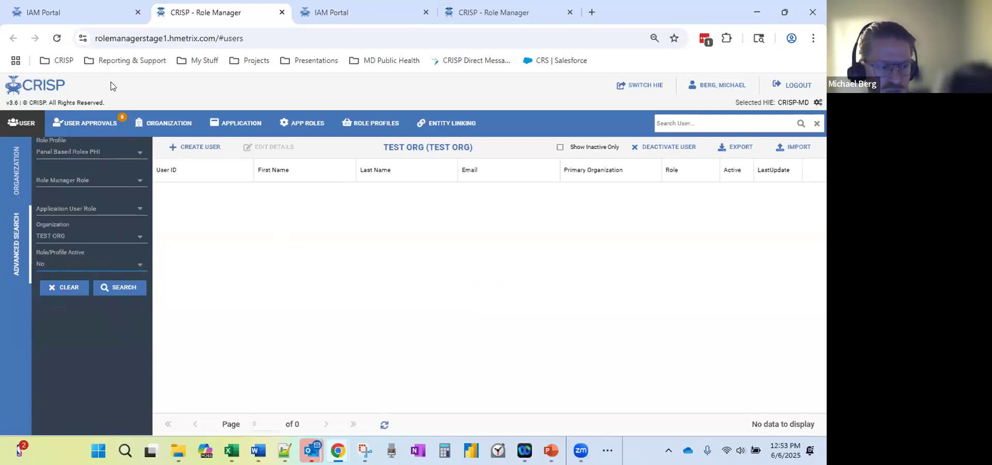
click(122, 287)
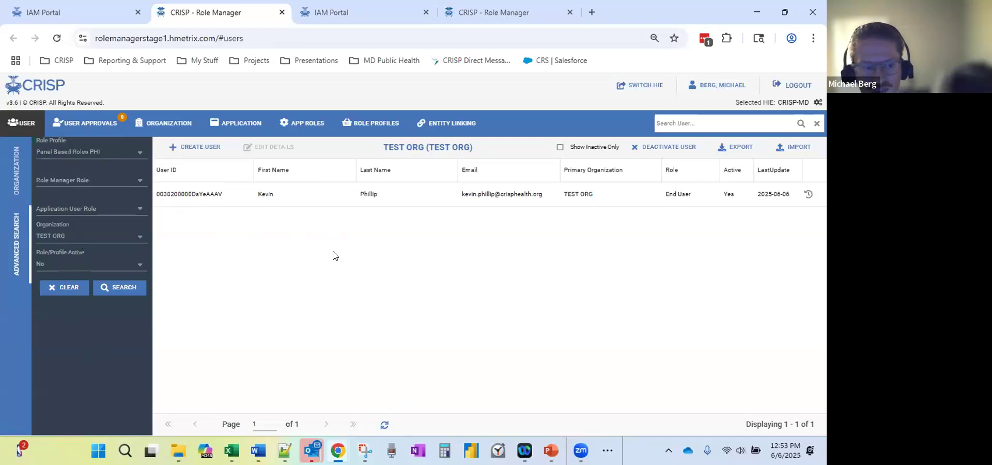
click(630, 196)
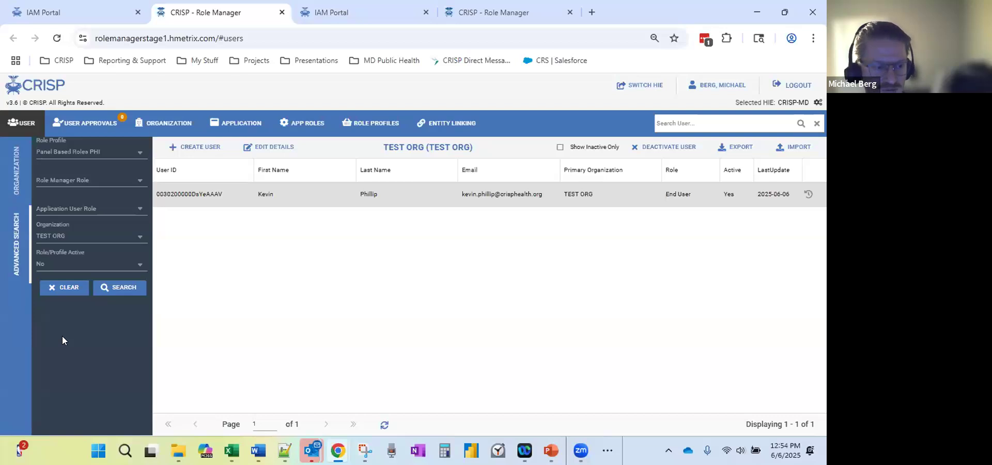
click(14, 179)
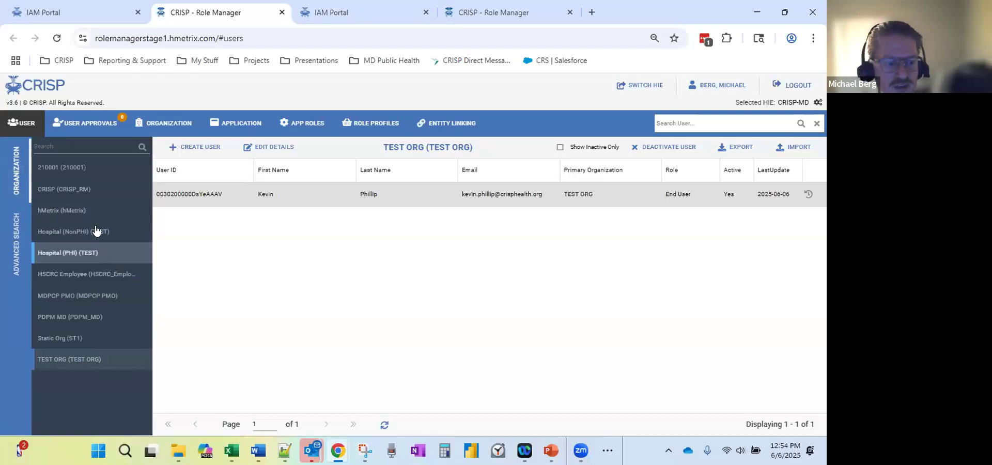
click(107, 256)
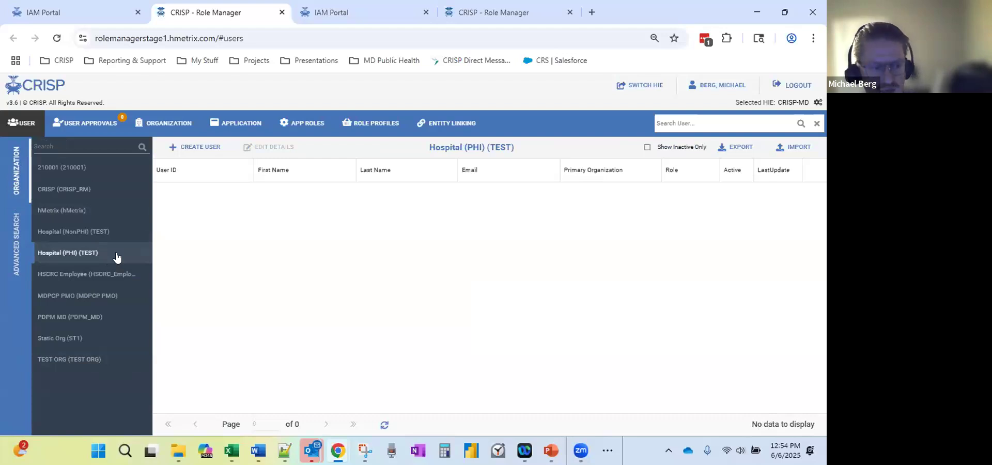
click(121, 239)
click(118, 258)
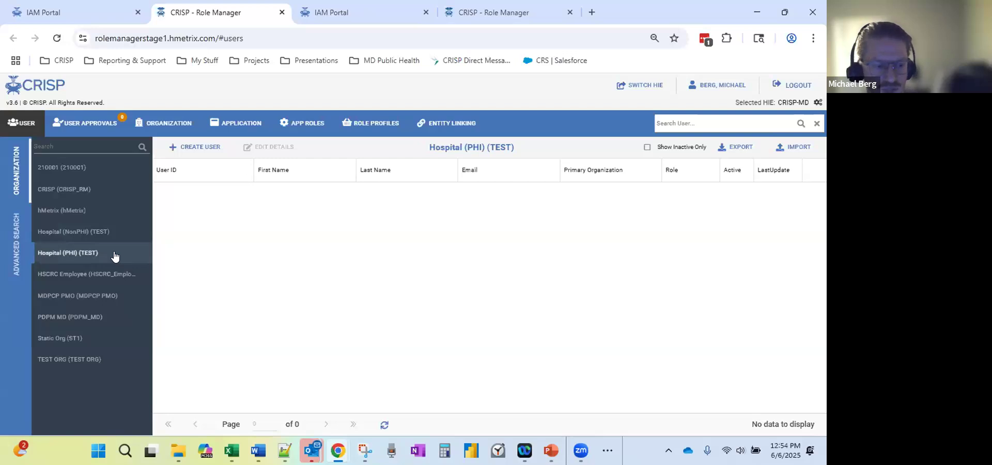
click(118, 235)
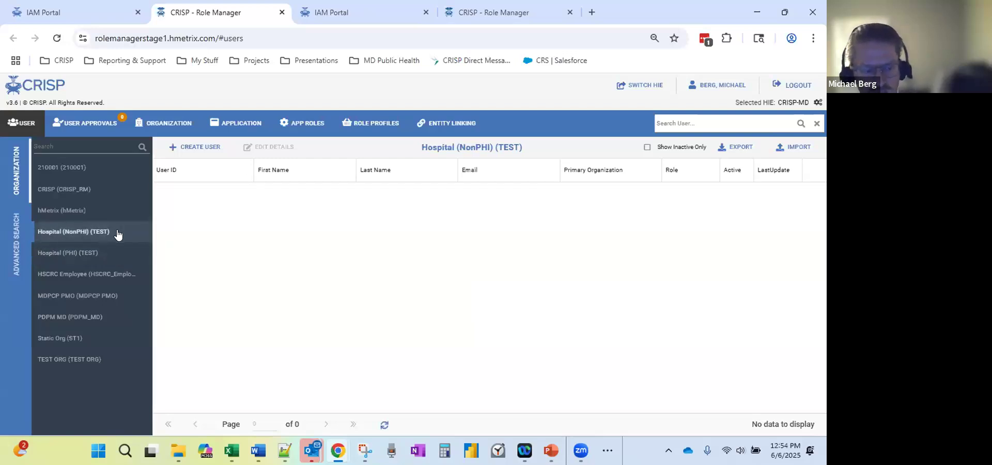
click(118, 256)
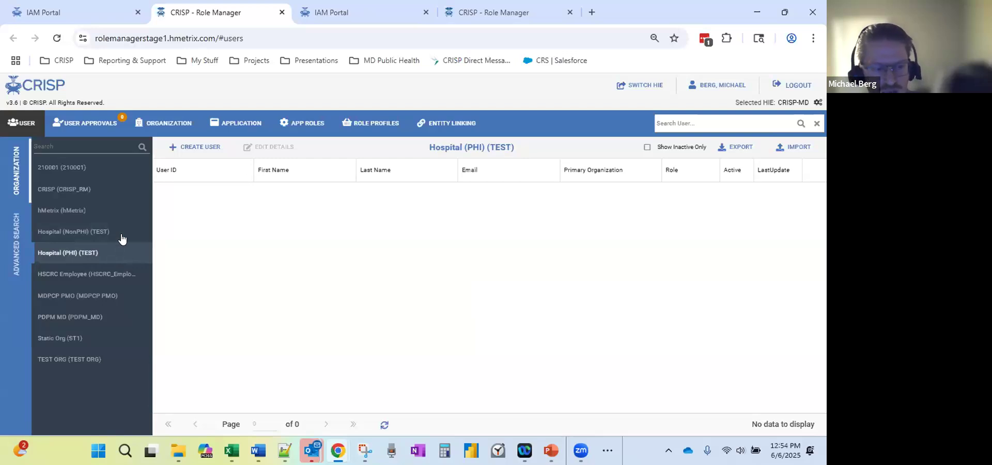
click(122, 239)
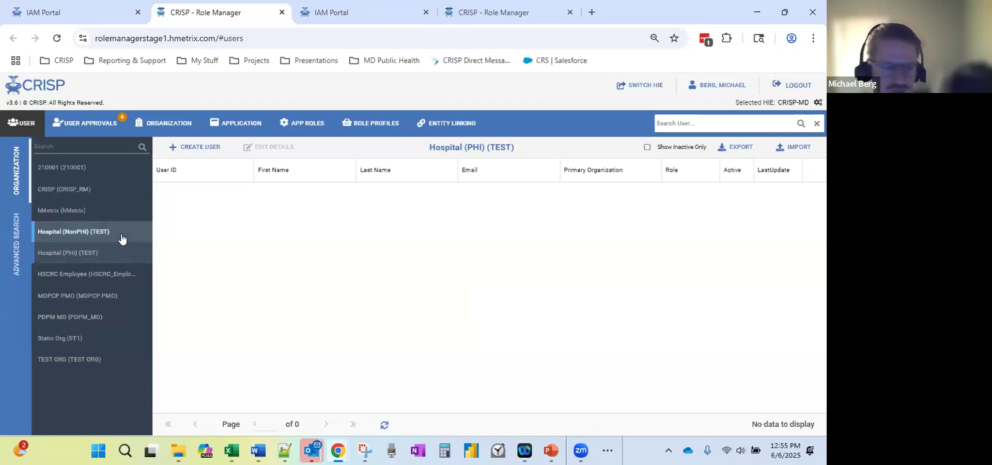
click(113, 258)
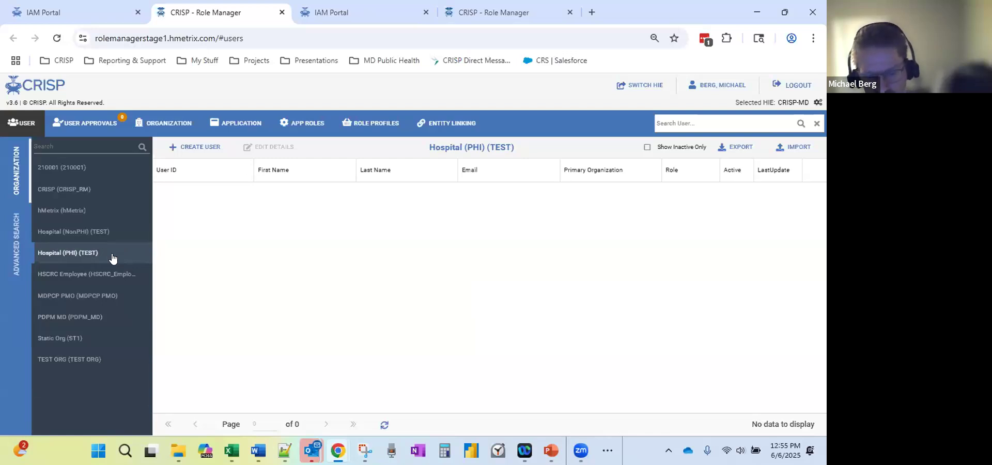
click(129, 231)
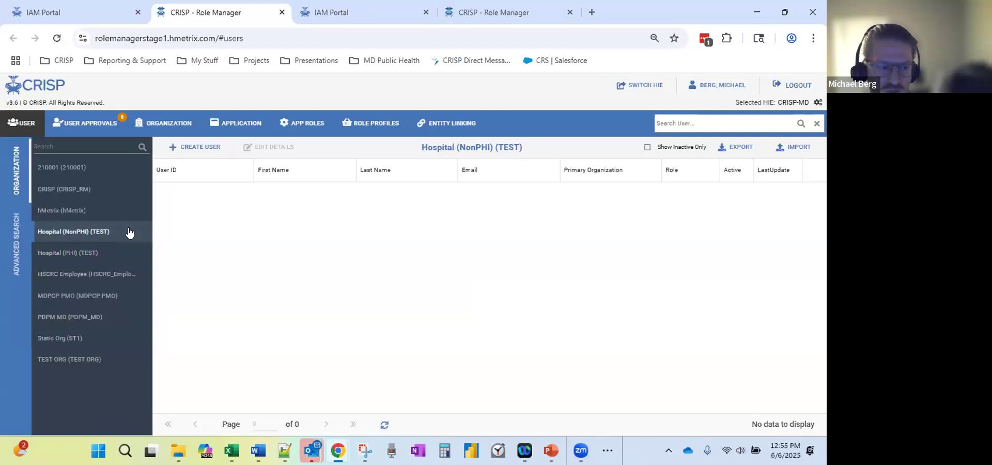
click(126, 255)
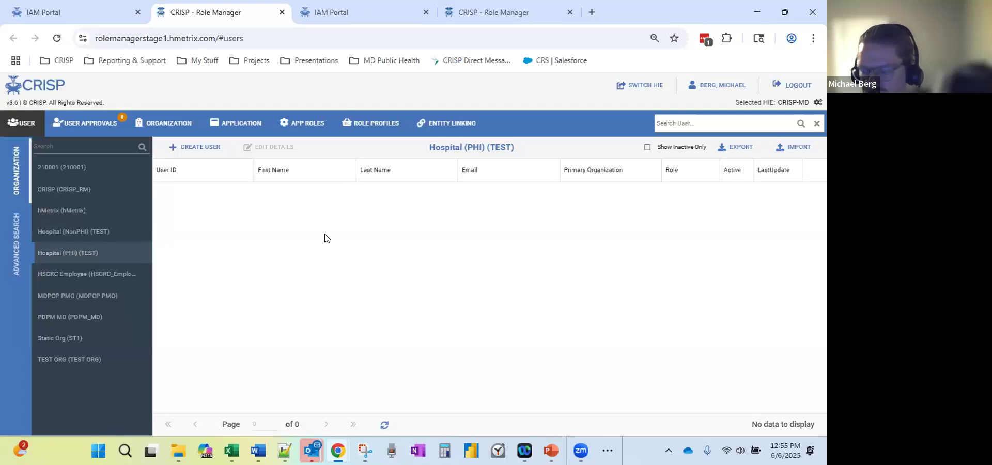
click(81, 362)
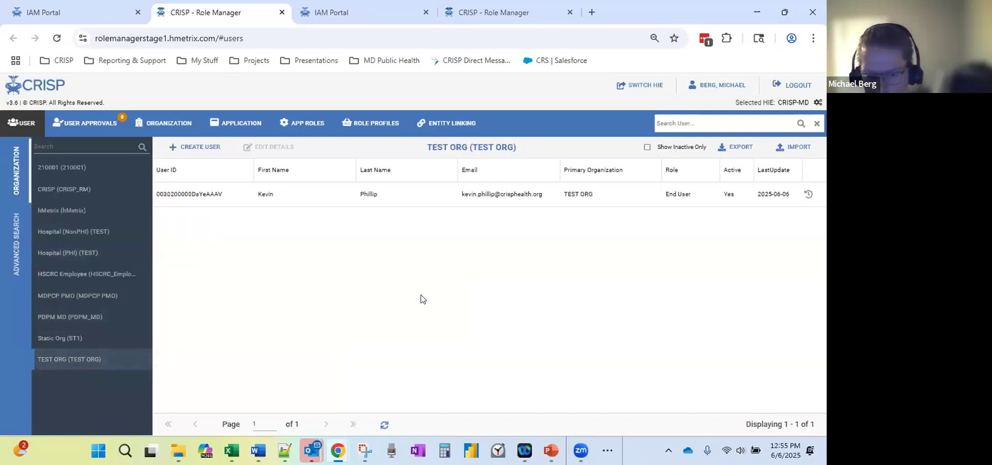